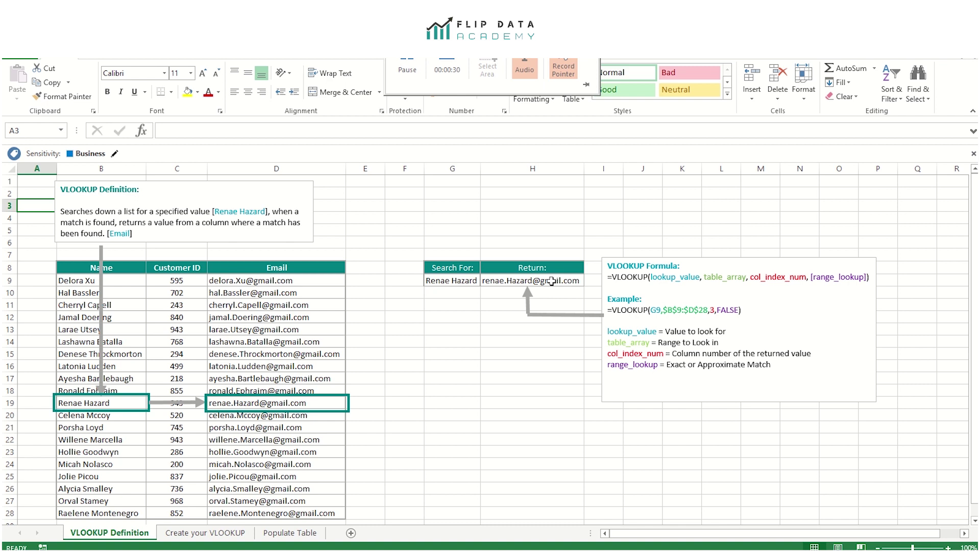
Step: Examine the example VLOOKUP formula in H9 and the function's syntax line in the explanation text box
click(571, 281)
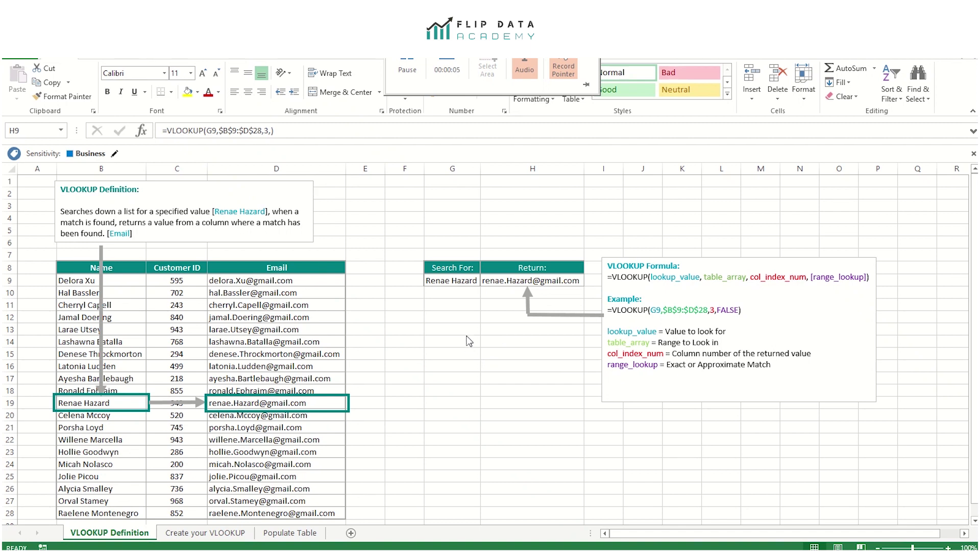
click(498, 281)
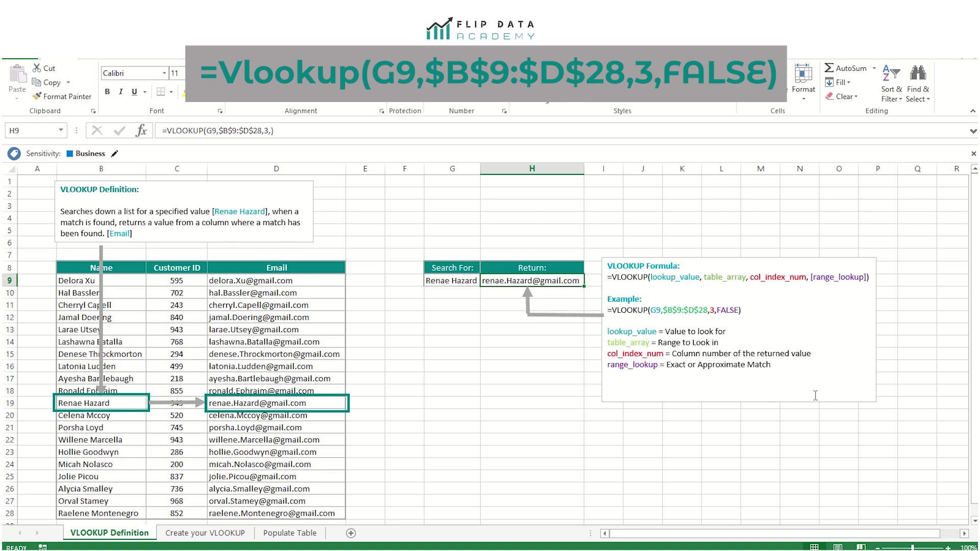
drag(872, 276, 606, 278)
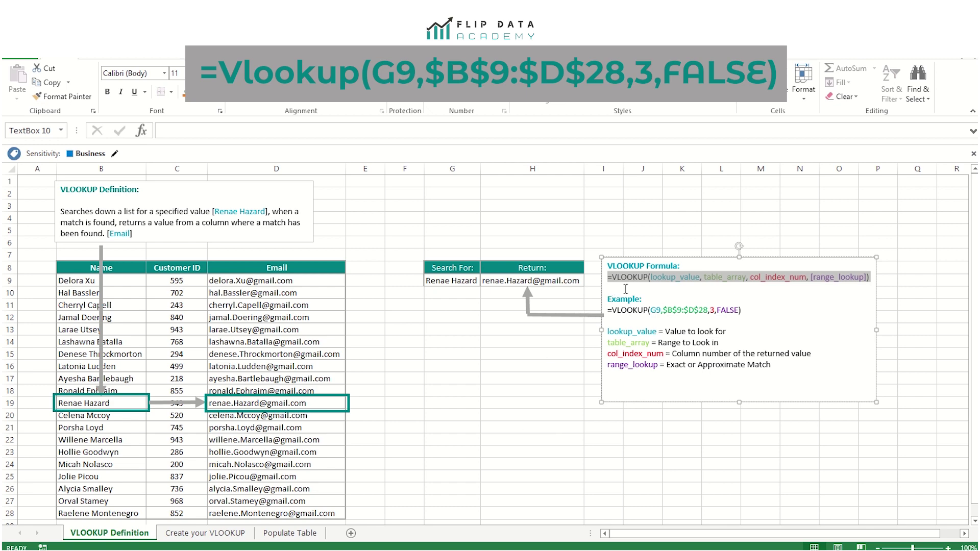
click(614, 280)
drag(608, 277, 649, 277)
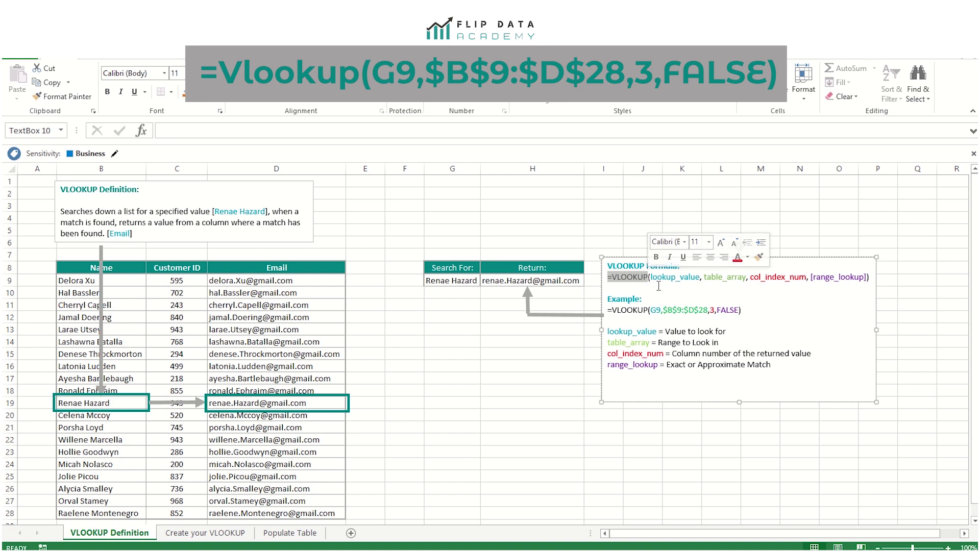
click(656, 288)
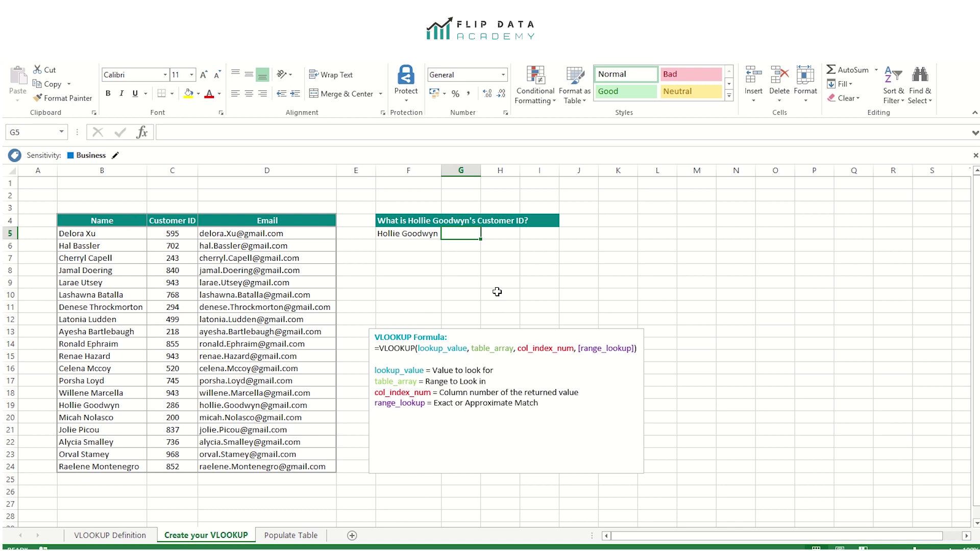
Step: Start a VLOOKUP formula in G5 with the customer name in F5 as the lookup value
text(=)
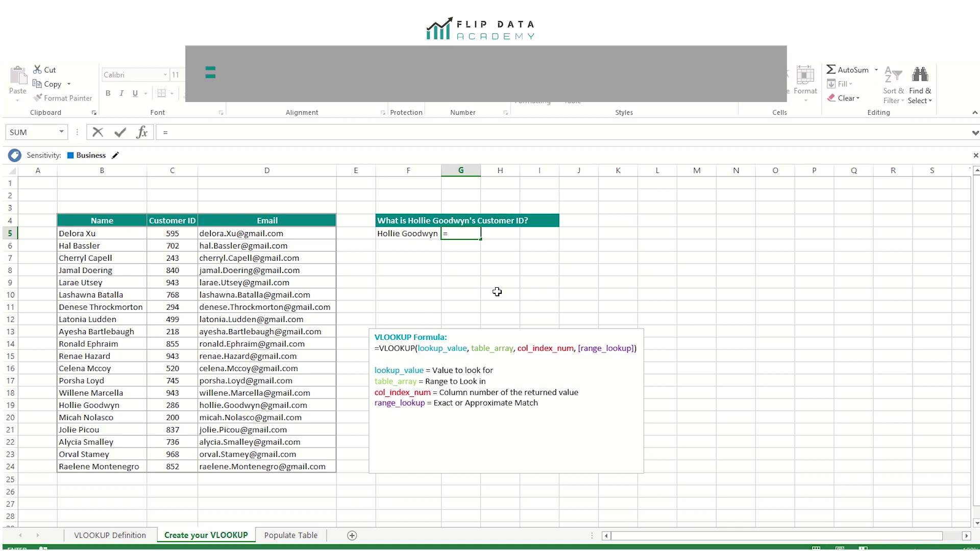
text(v)
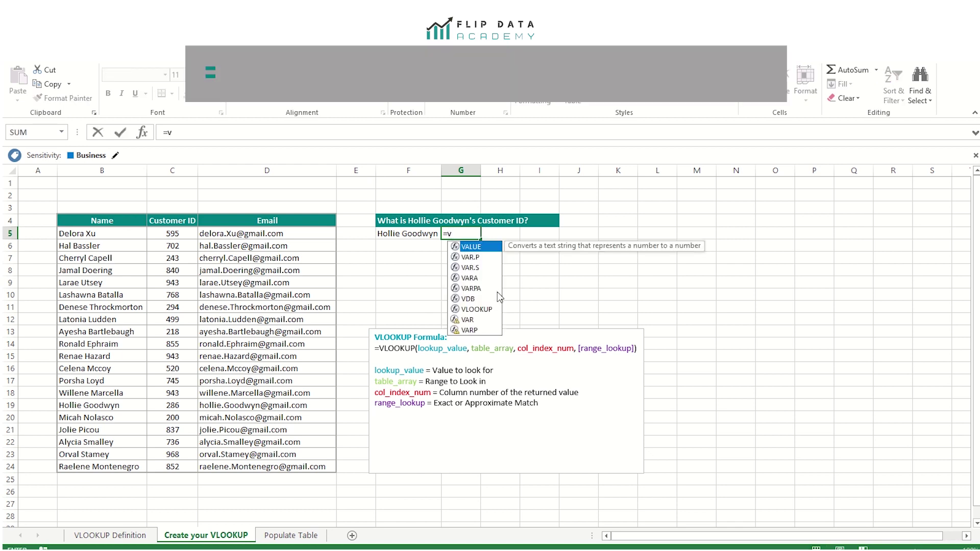
text(loo)
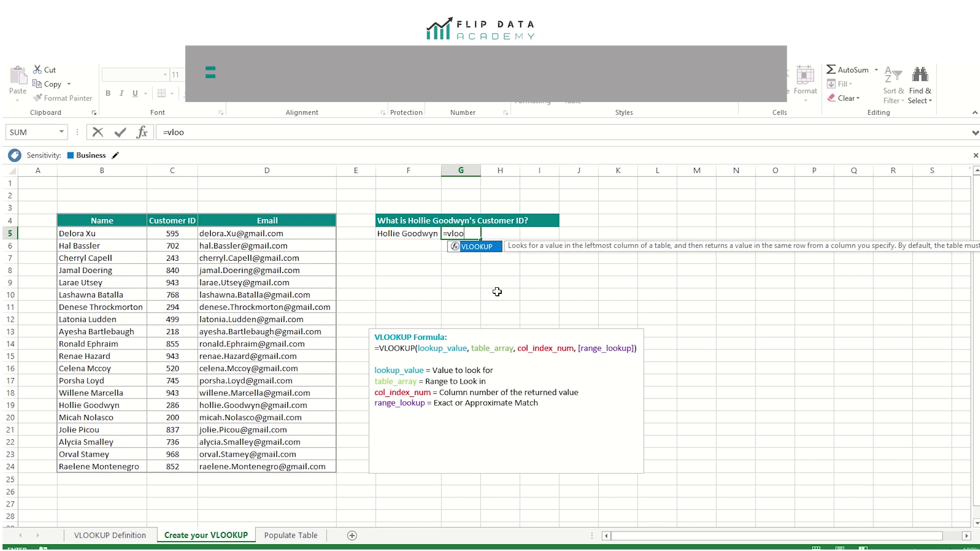
double_click(474, 250)
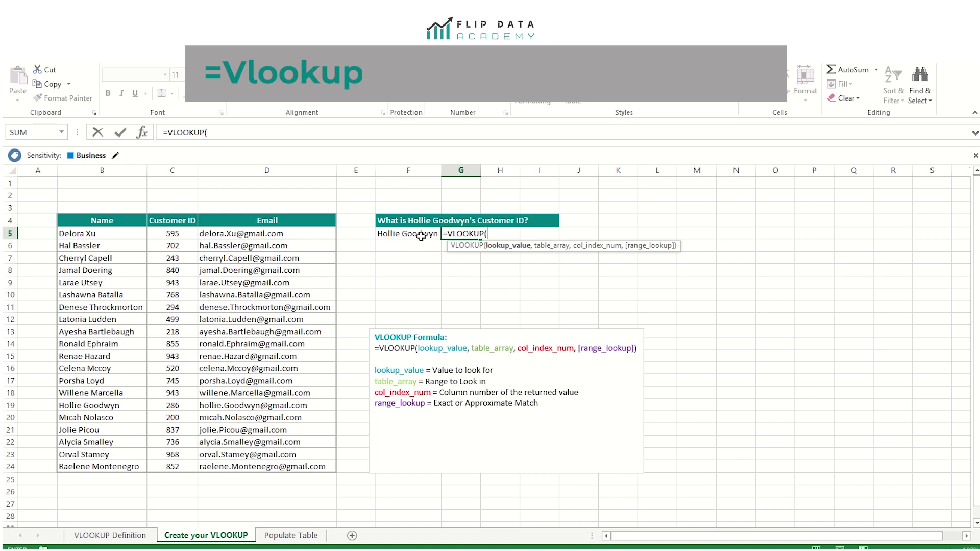
click(403, 235)
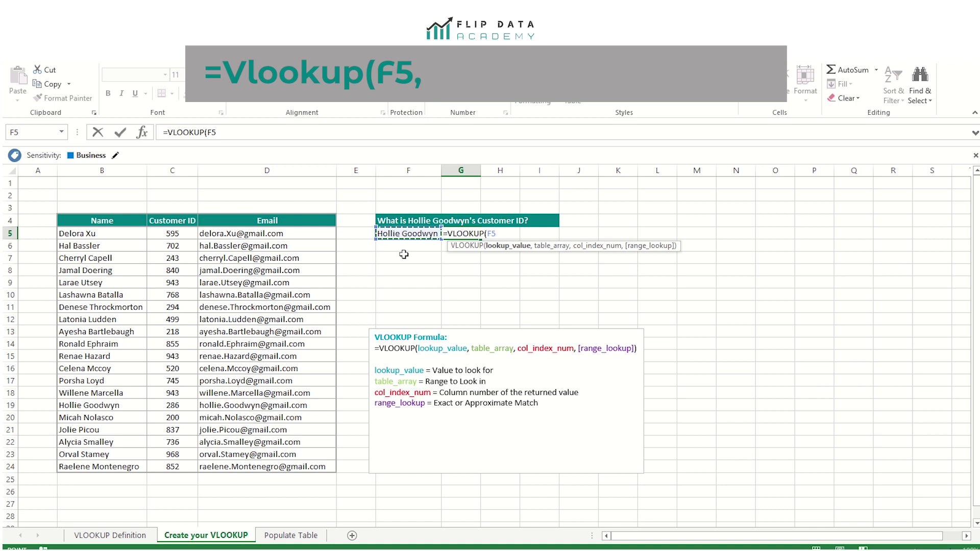
text(,)
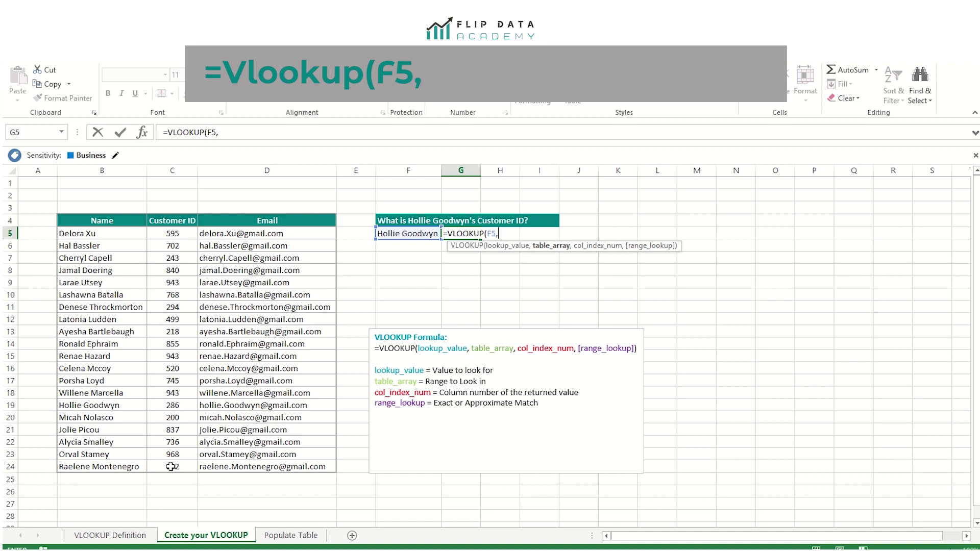
Step: Complete the G5 VLOOKUP with table array B5:C24, column index 2 and FALSE for an exact match
click(90, 234)
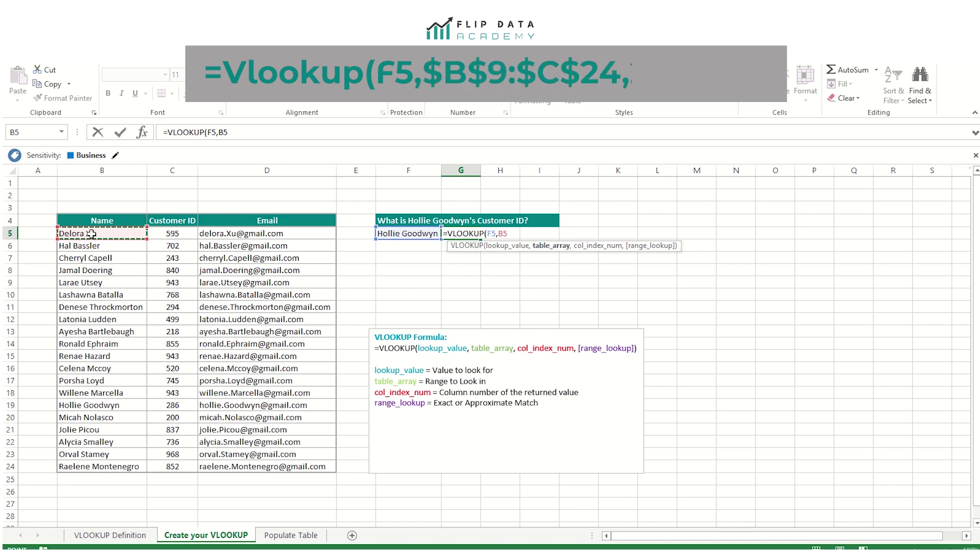
drag(91, 234, 174, 461)
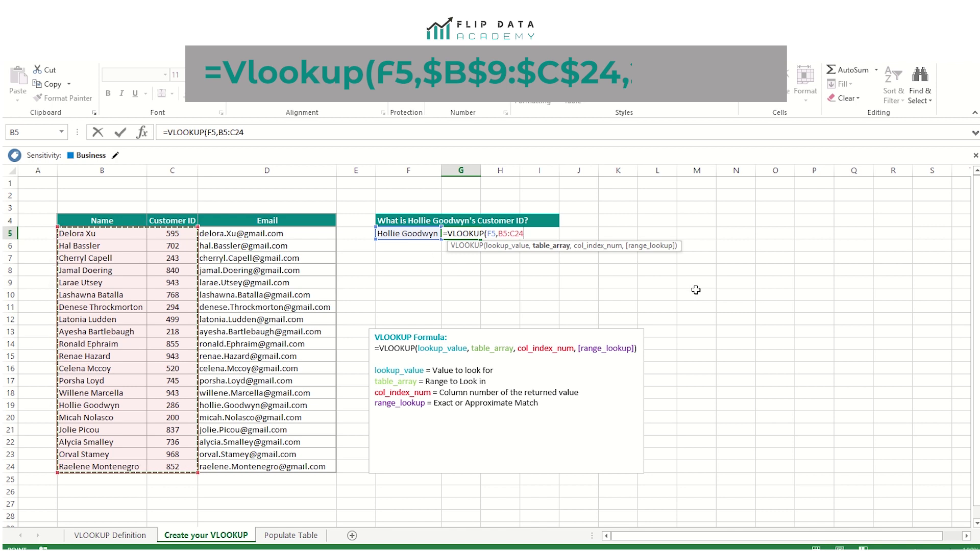
text(,)
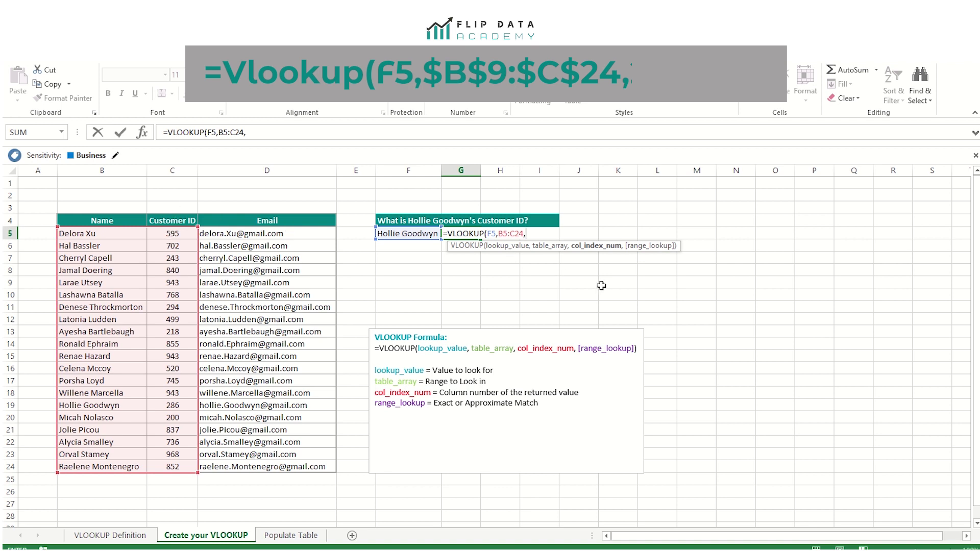
text(2)
text(,)
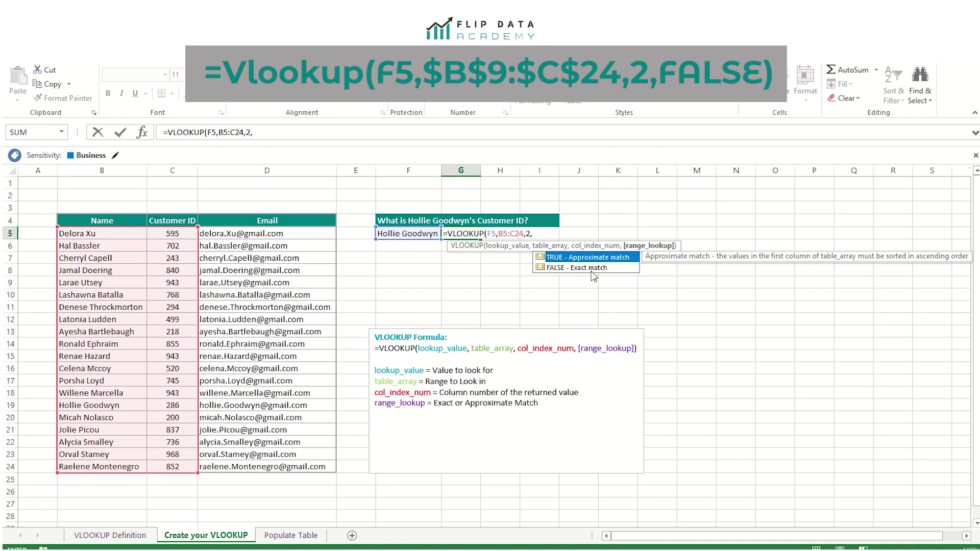
double_click(562, 269)
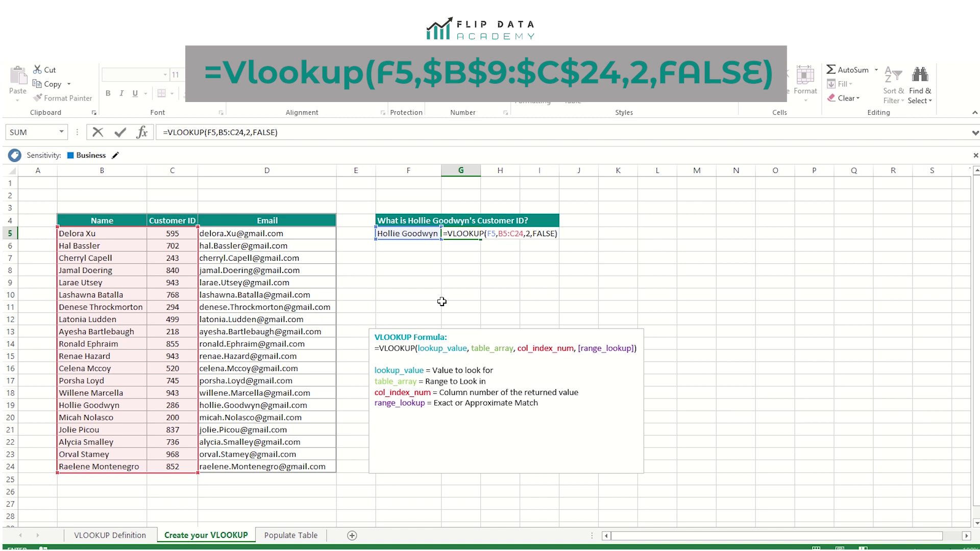
text())
key(Return)
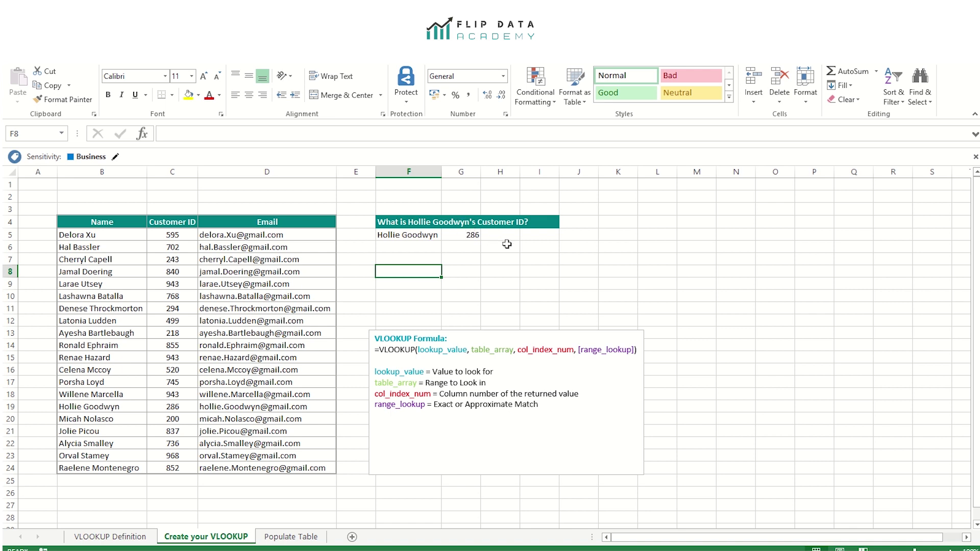
Step: Open the Populate Table sheet and review the first sales row, including its Cost and Email cells
click(300, 541)
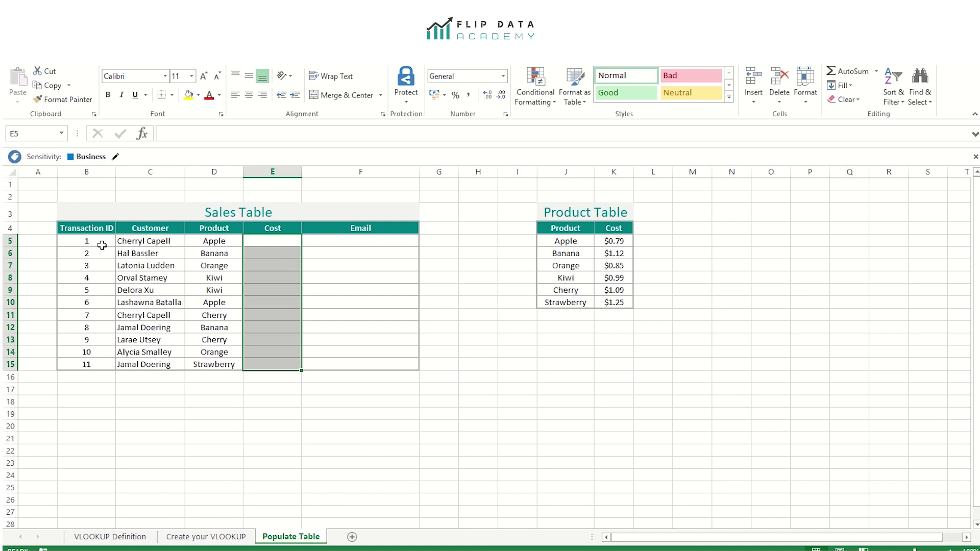
drag(76, 241, 215, 240)
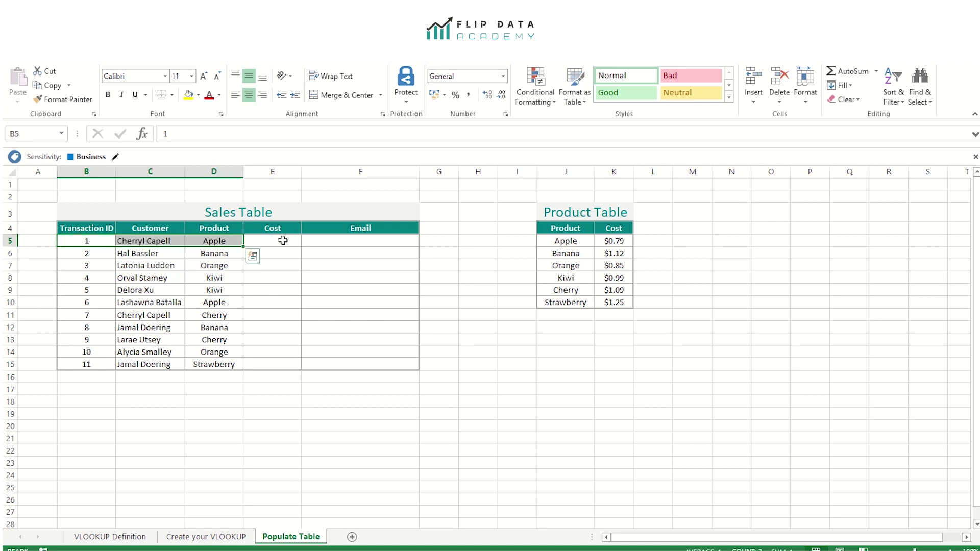
click(282, 240)
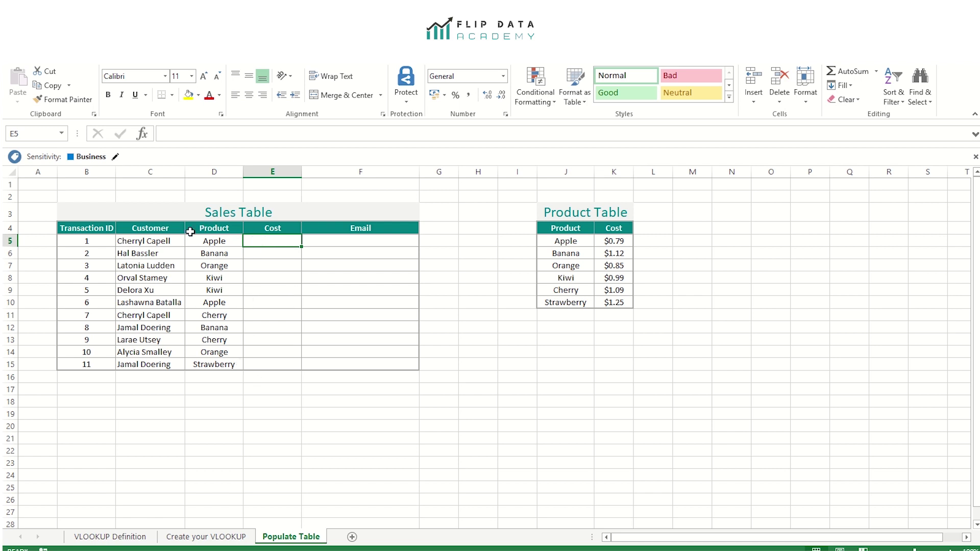
click(339, 240)
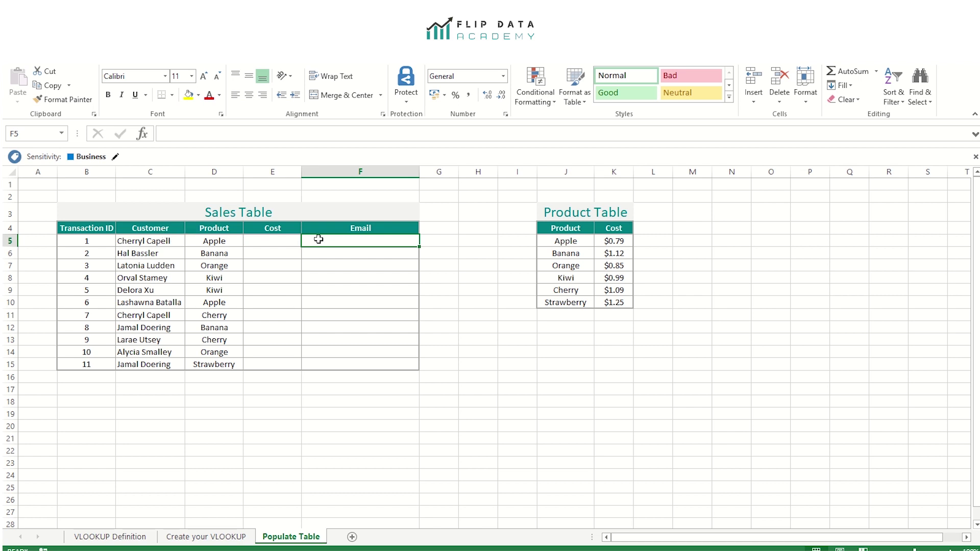
Step: Start a VLOOKUP formula in Cost cell E5 with the product in D5 as the lookup value
click(274, 243)
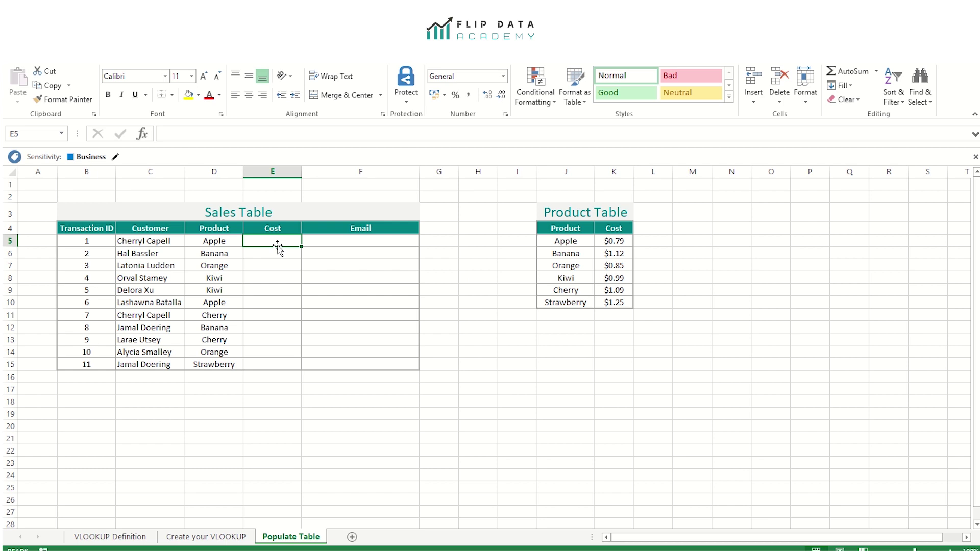
text(=)
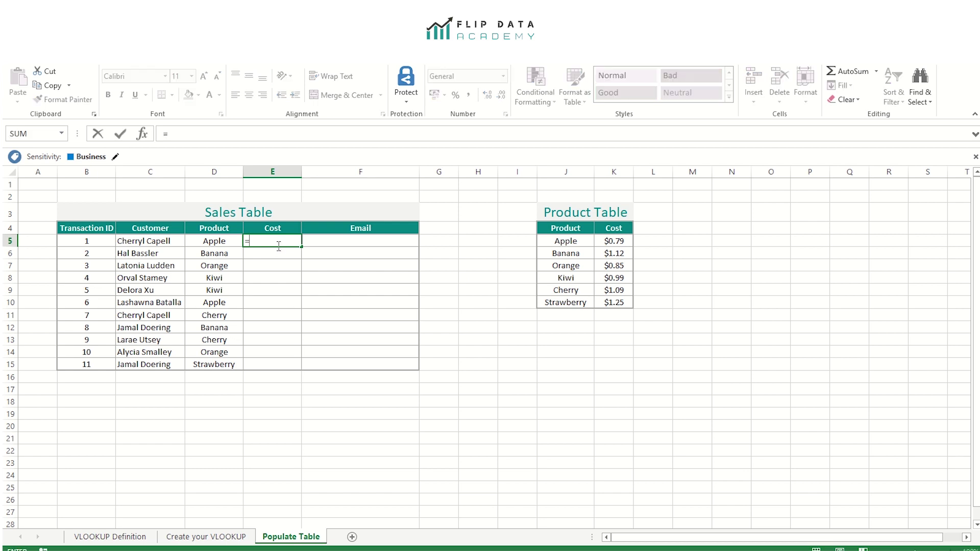
text(vl)
key(BackSpace)
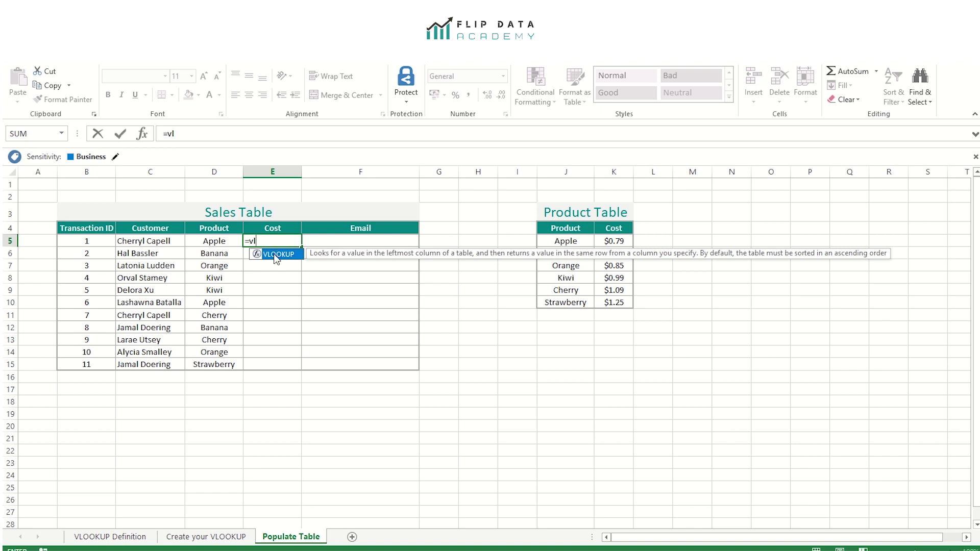
double_click(276, 255)
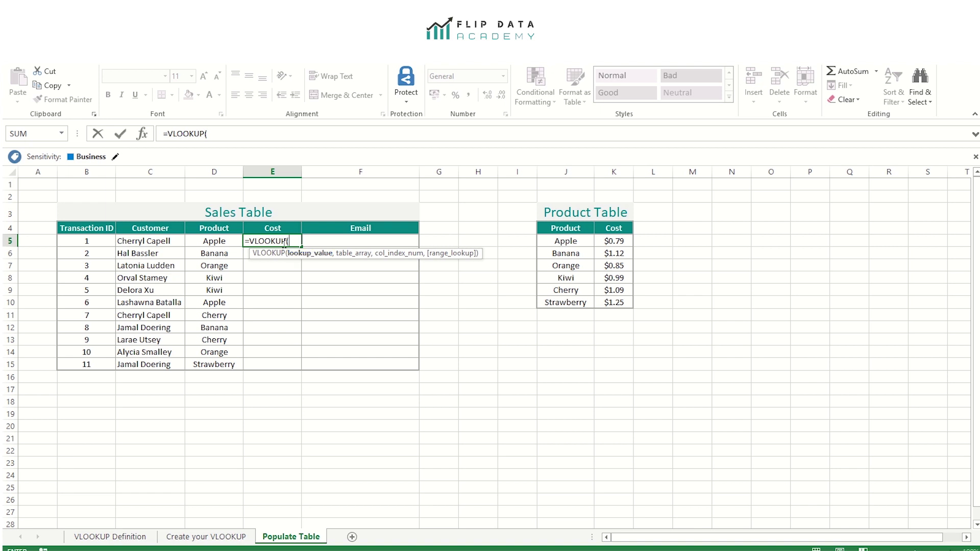
click(210, 244)
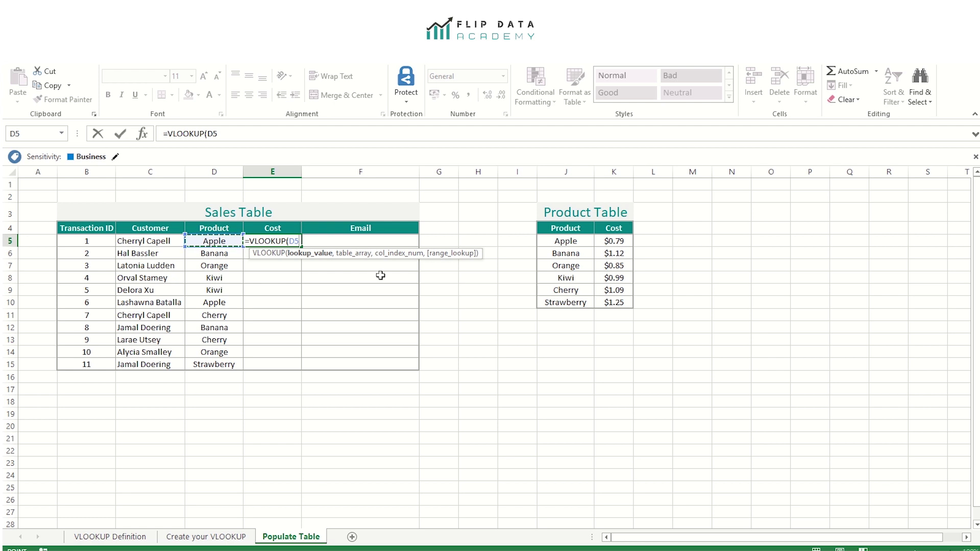
text(,)
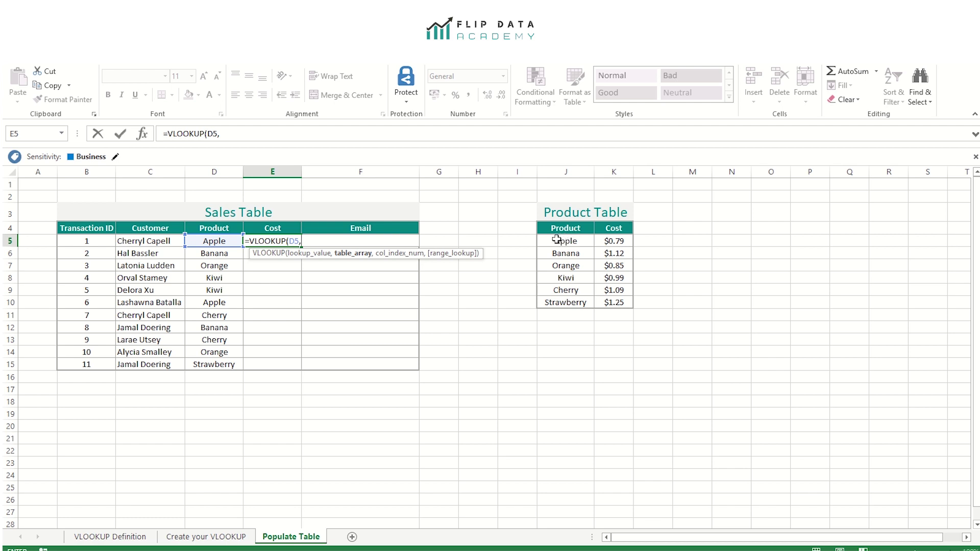
Step: Complete the E5 VLOOKUP with the Product Table range J5:K10, column index 2 and FALSE for an exact match
drag(548, 240, 615, 298)
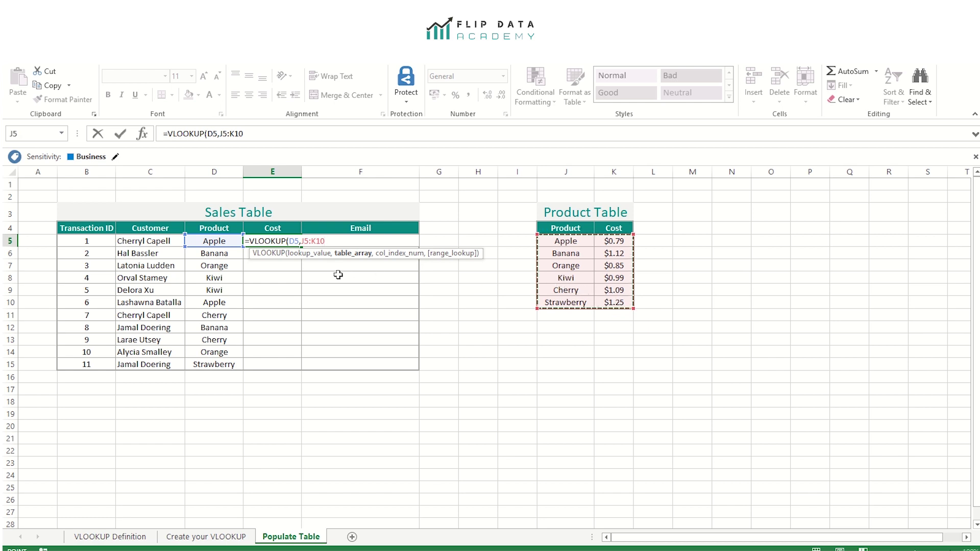
text(,2)
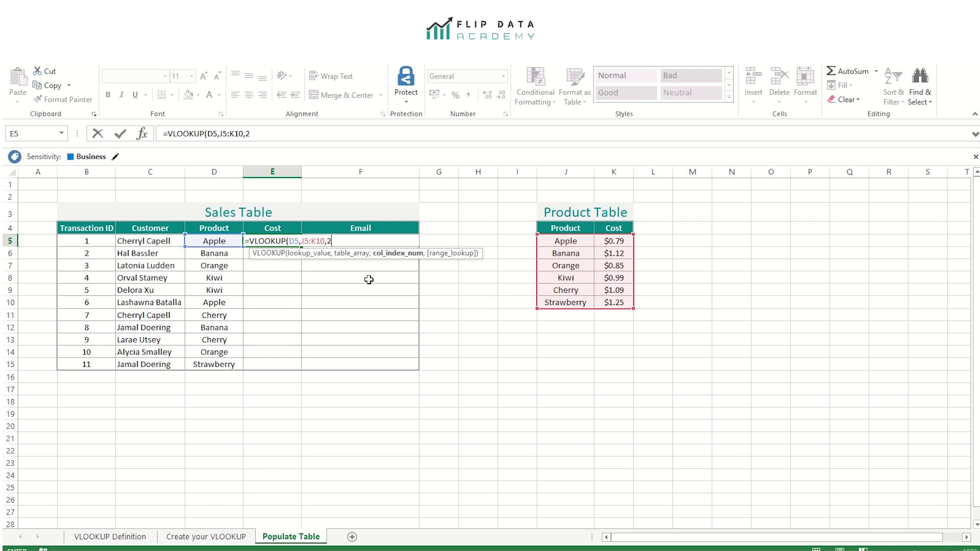
text(,)
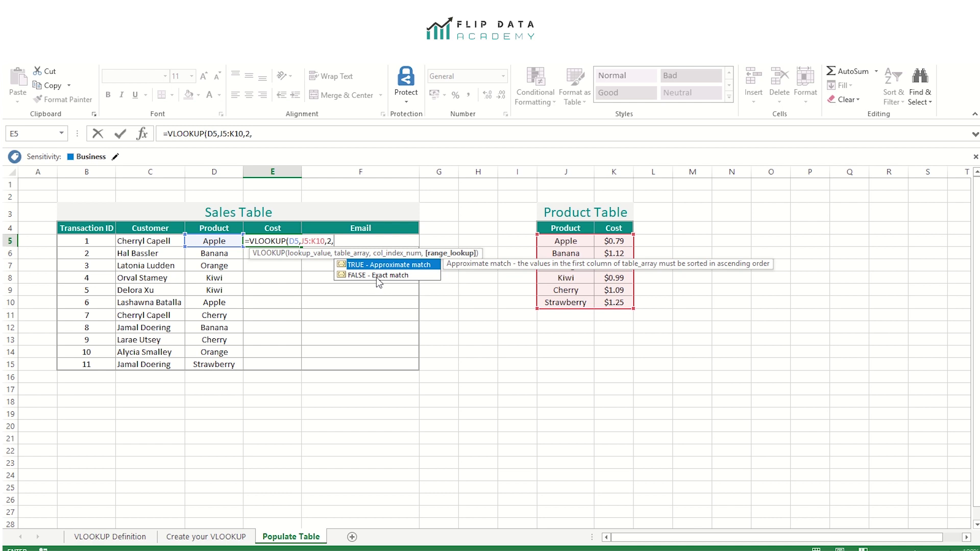
double_click(364, 275)
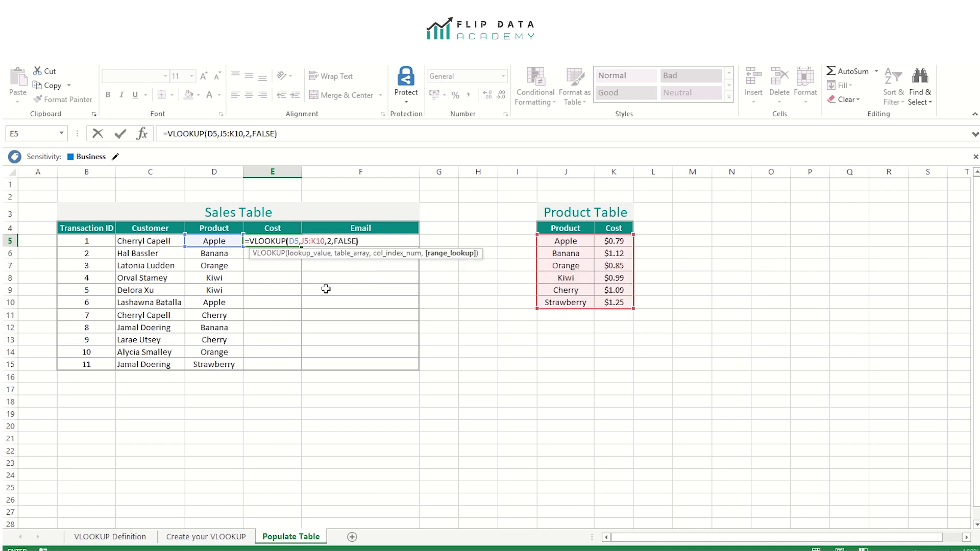
key(Return)
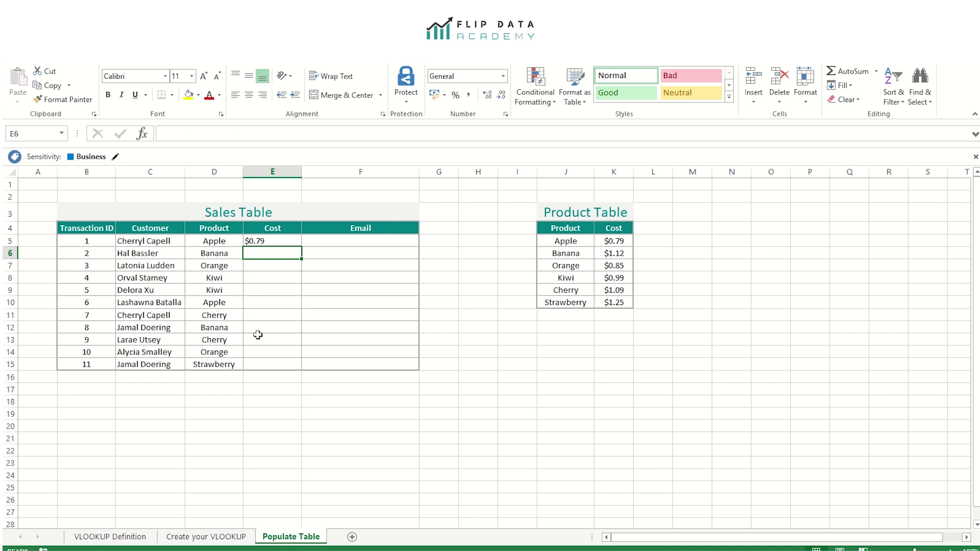
Step: Fill the E5 formula down the Cost column to E15 and inspect the copied formula in E9
click(264, 242)
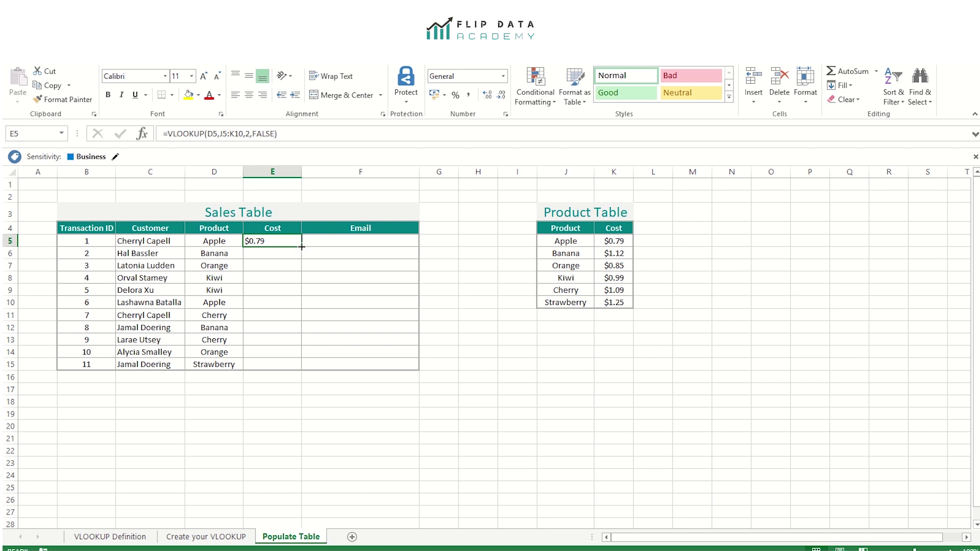
double_click(302, 247)
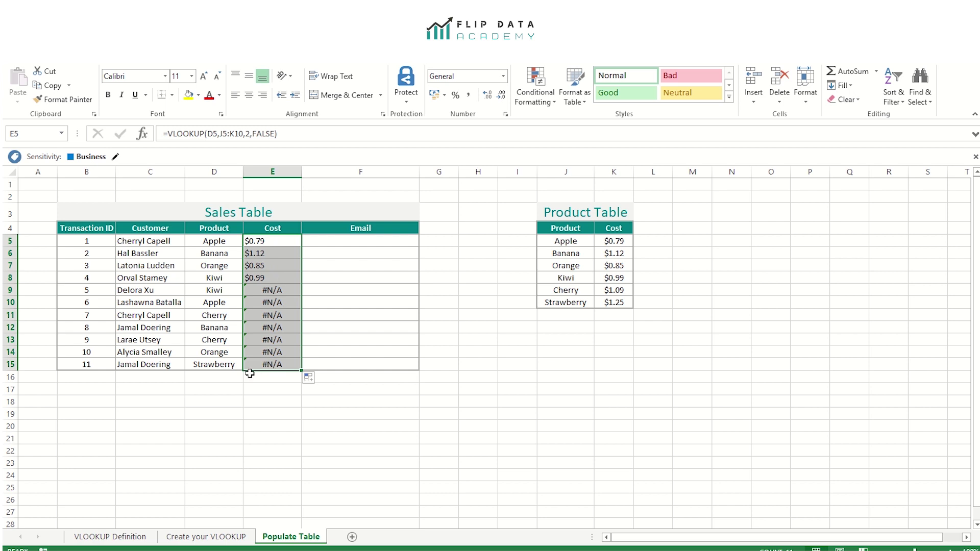
click(281, 290)
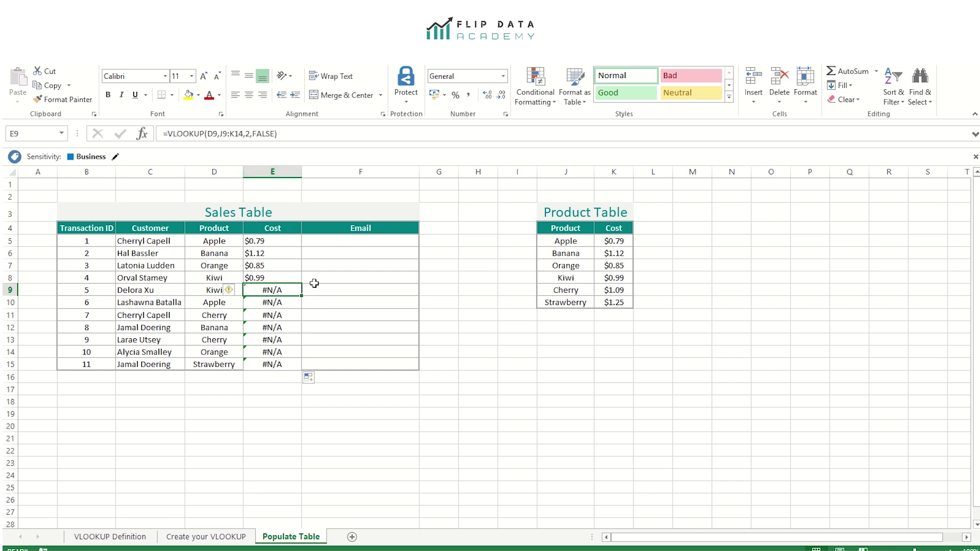
Step: Examine the VLOOKUP references in Cost cells E9, E5, E6 and E7, comparing each lookup cell and table range
click(291, 135)
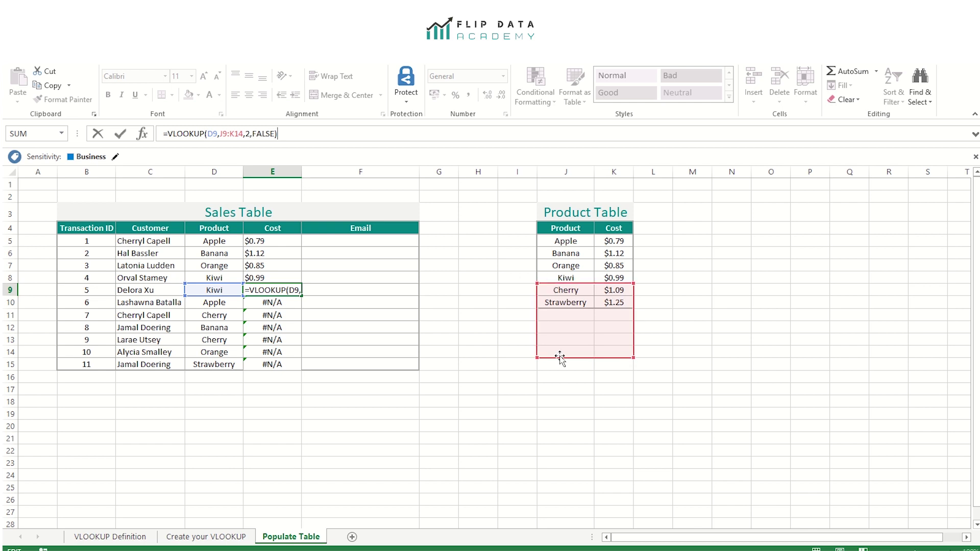
key(Escape)
click(273, 240)
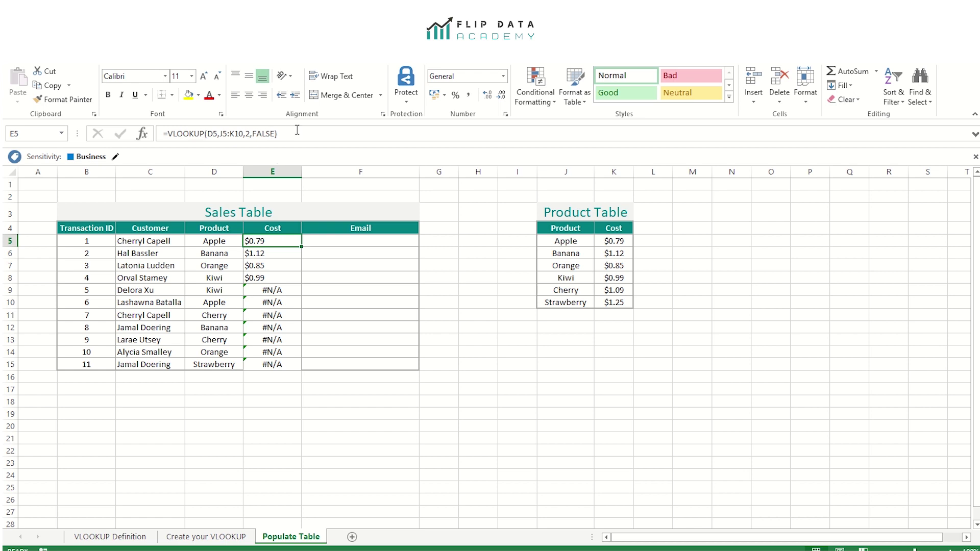
click(277, 134)
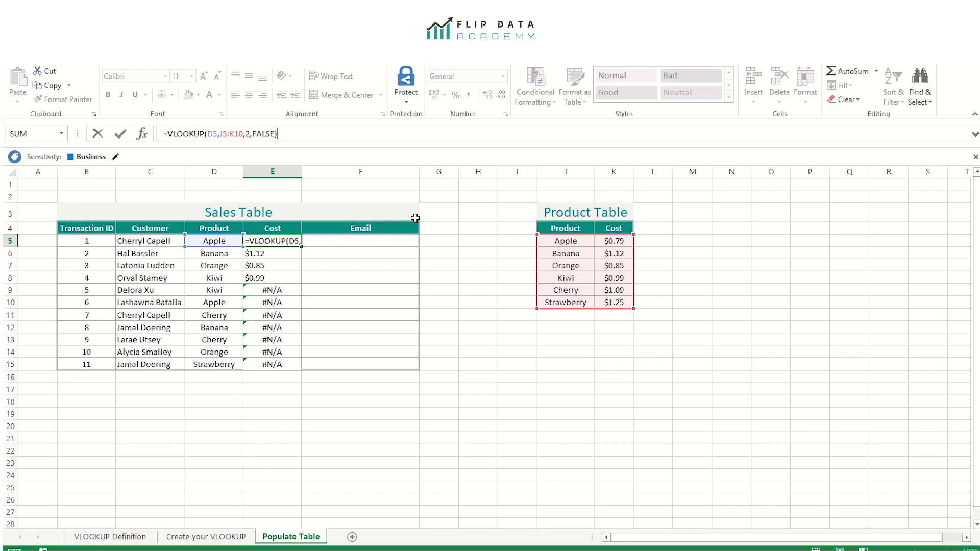
click(270, 256)
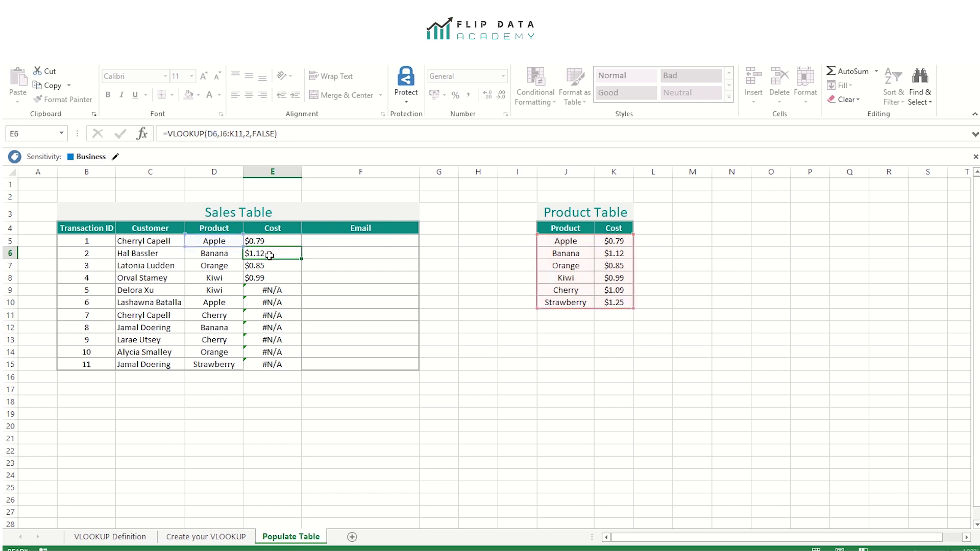
click(290, 135)
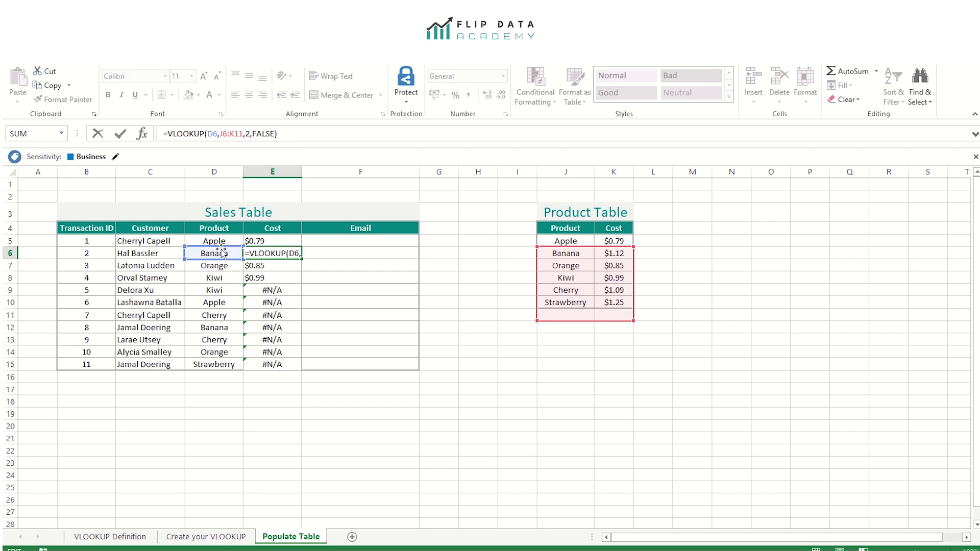
click(278, 266)
click(291, 135)
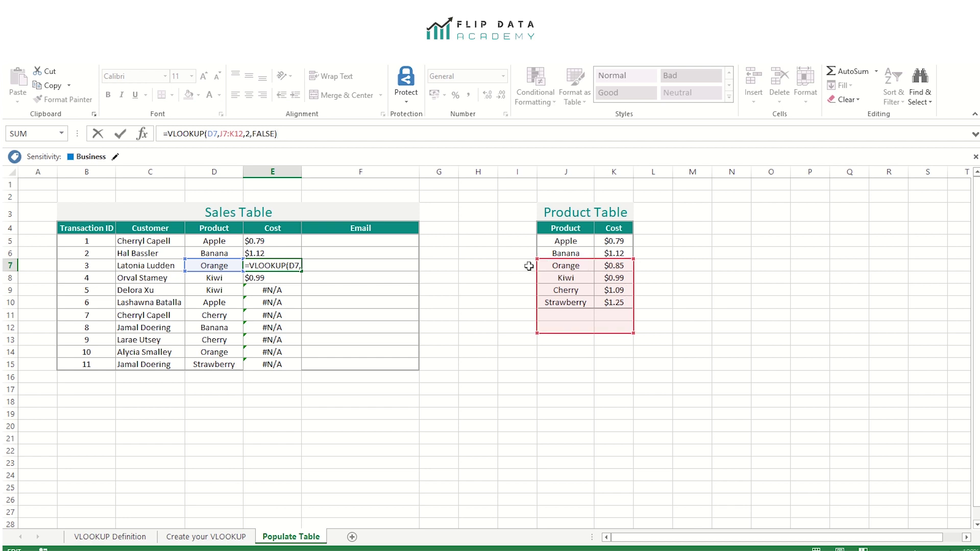
Step: Make the Product Table range in the E5 VLOOKUP absolute as $J$5:$K$10
click(276, 239)
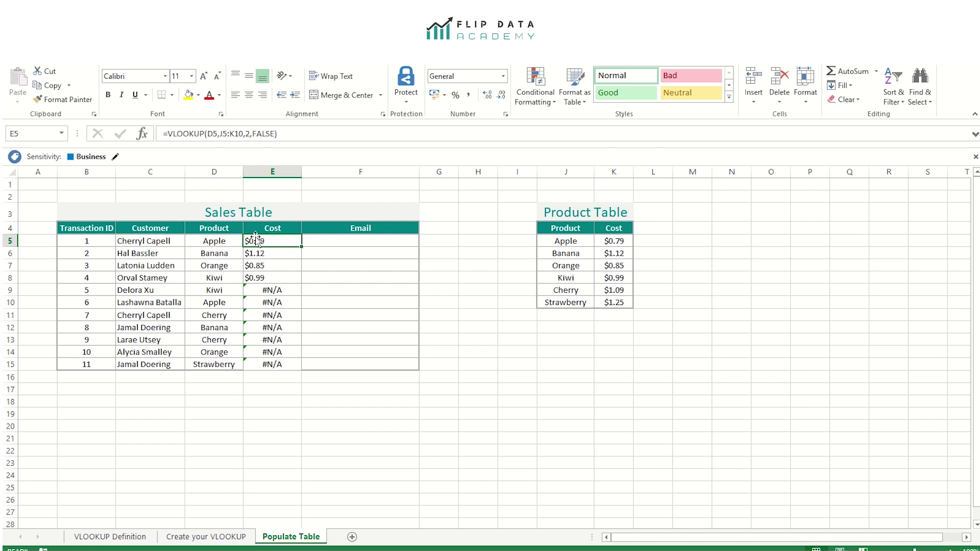
click(227, 134)
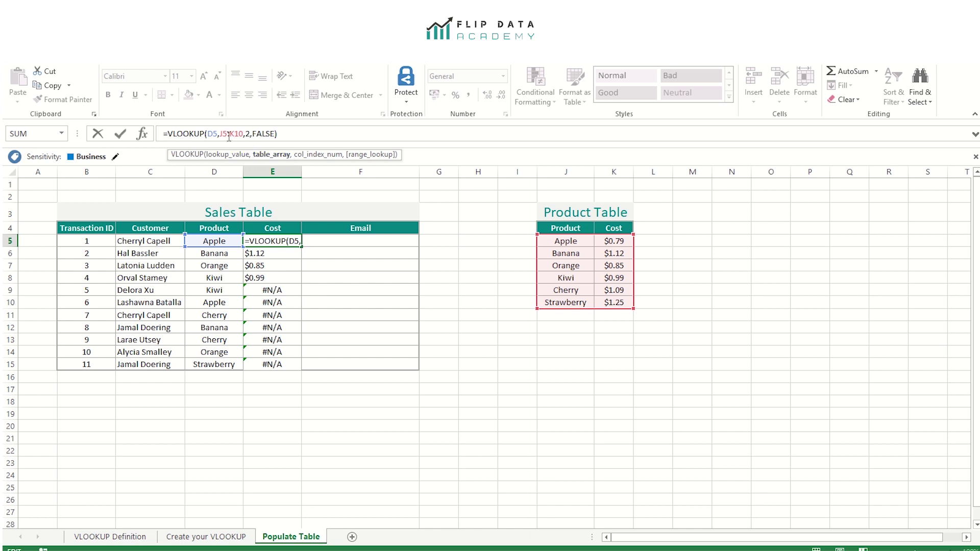
drag(222, 134, 243, 133)
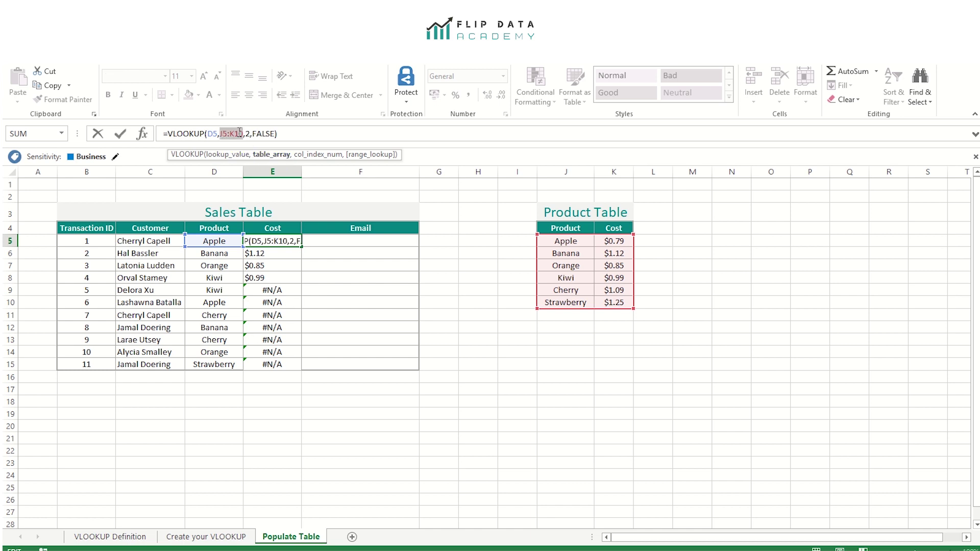
key(F4)
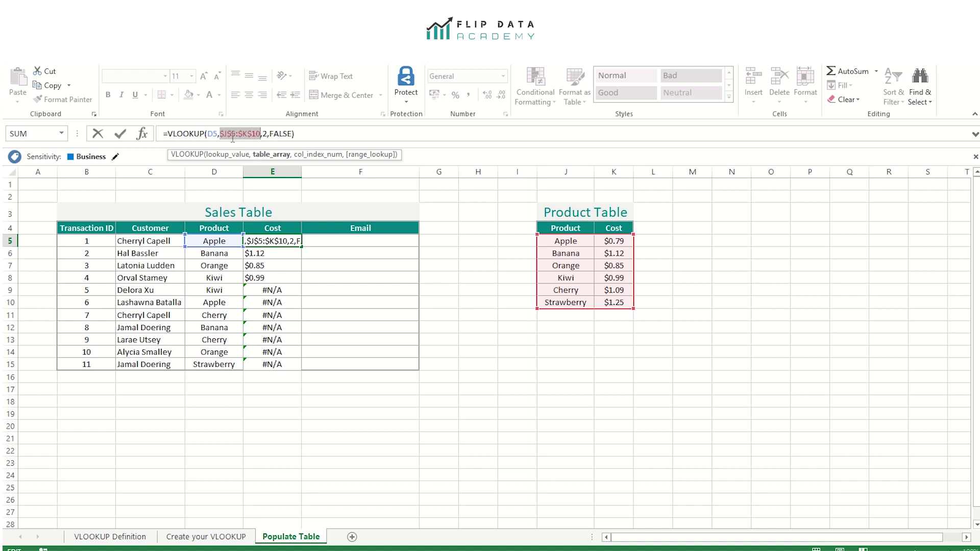
click(220, 136)
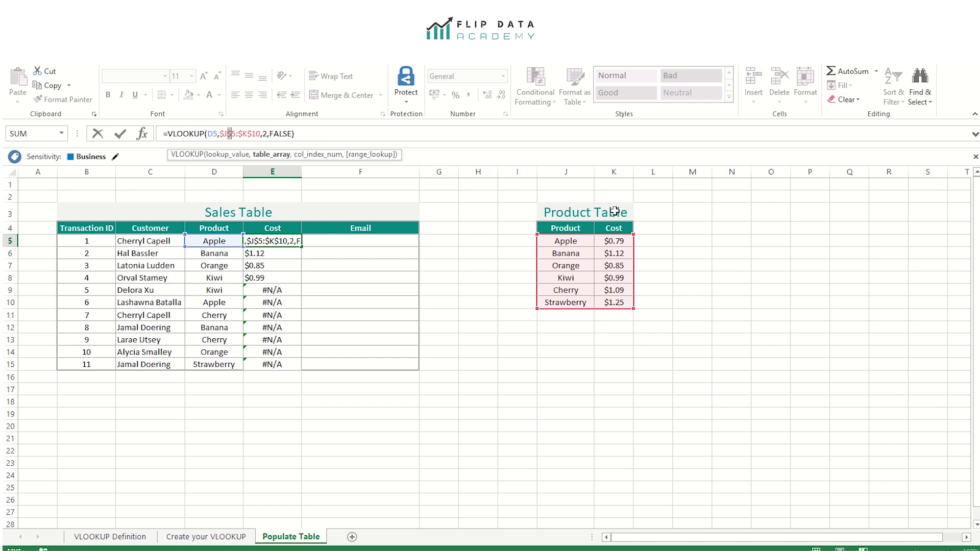
key(Return)
Step: Fill the E5 formula down the Cost column to E15 and inspect the copied formulas in E6 and E10
click(263, 244)
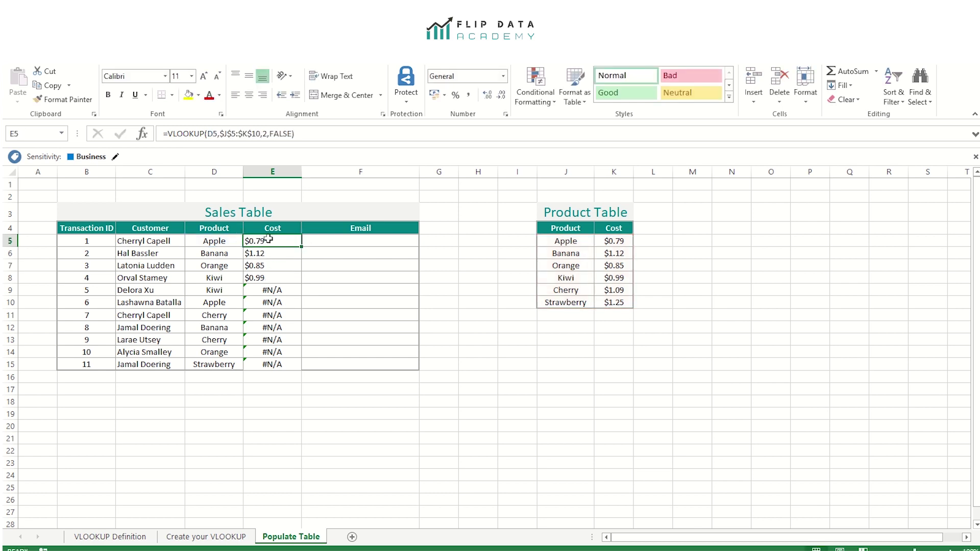
double_click(301, 247)
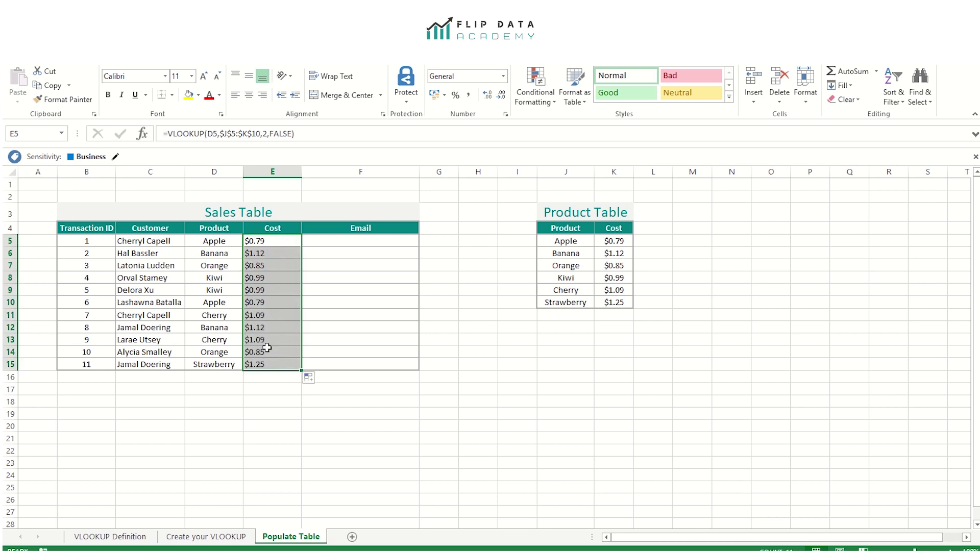
click(261, 440)
click(273, 255)
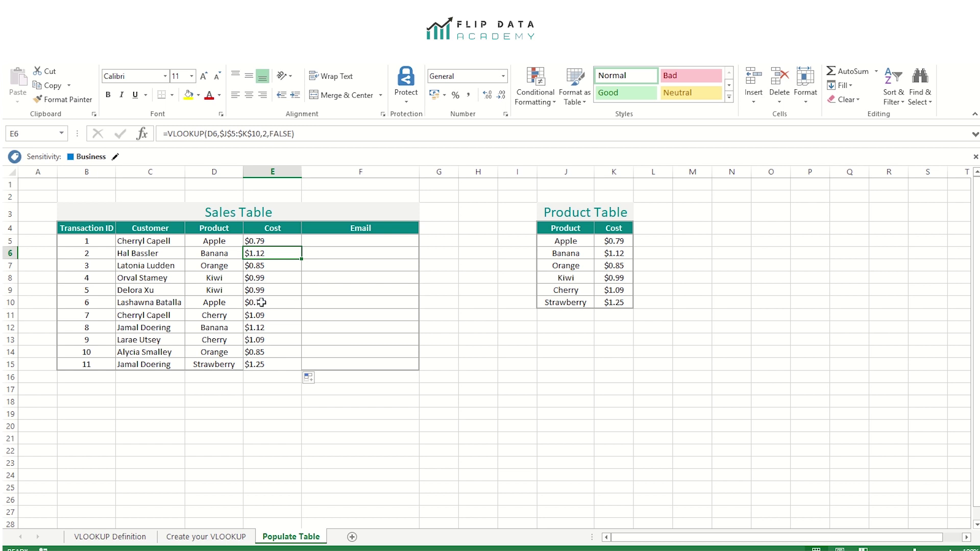
click(279, 303)
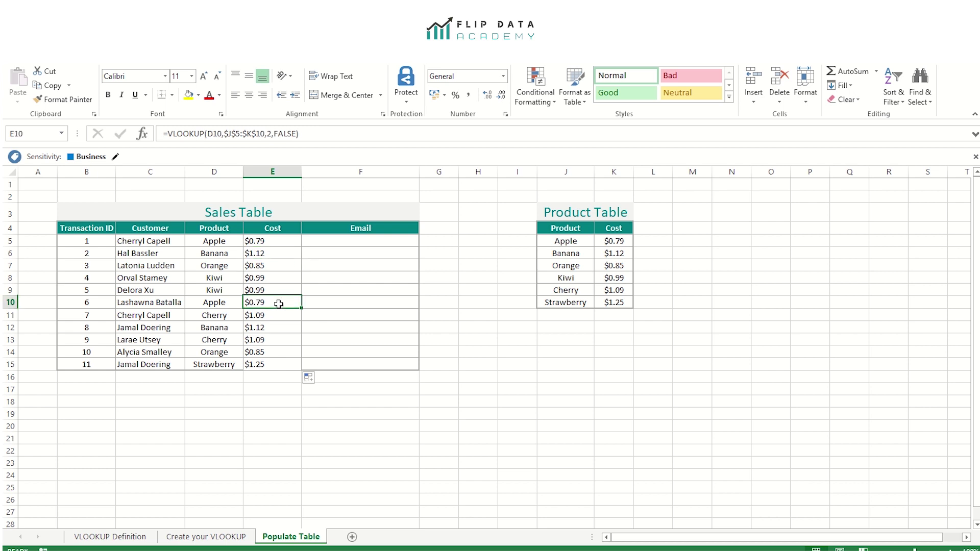
click(307, 134)
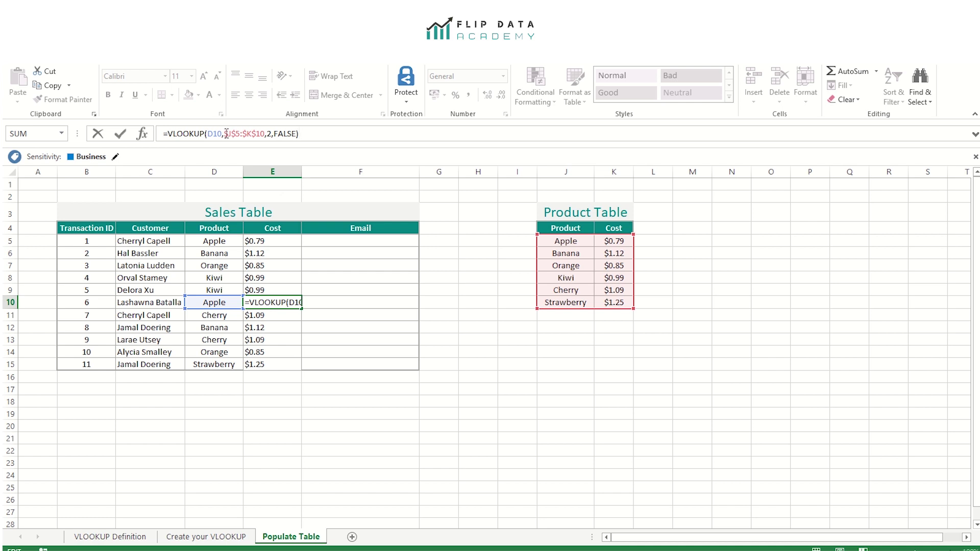
drag(225, 134, 265, 134)
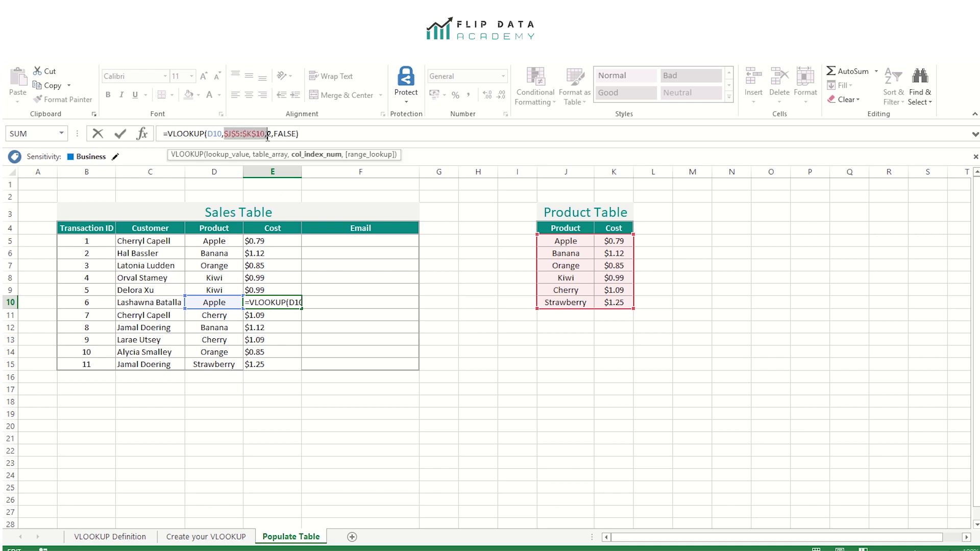
click(327, 135)
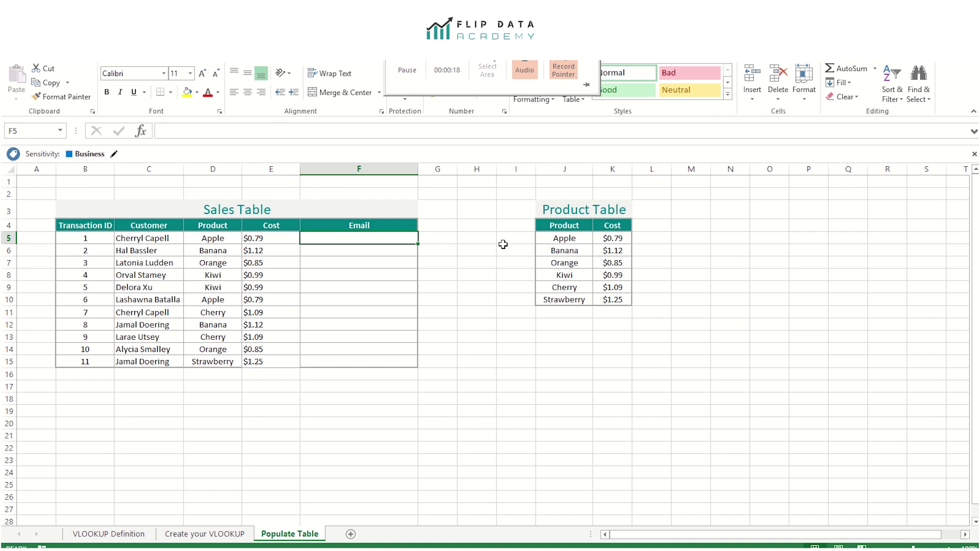
Step: Start a VLOOKUP formula in Email cell F5 with the customer in C5 as the lookup value
text(=)
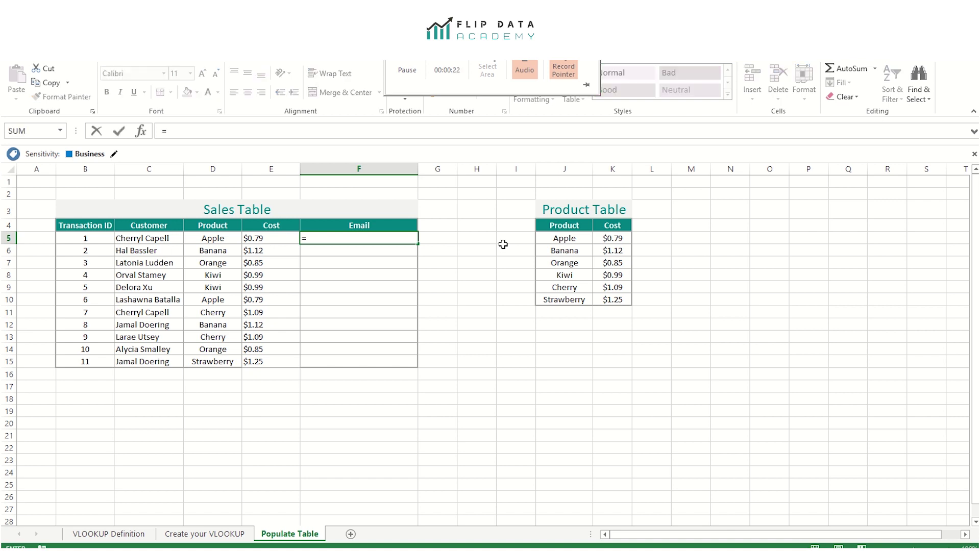
text(v)
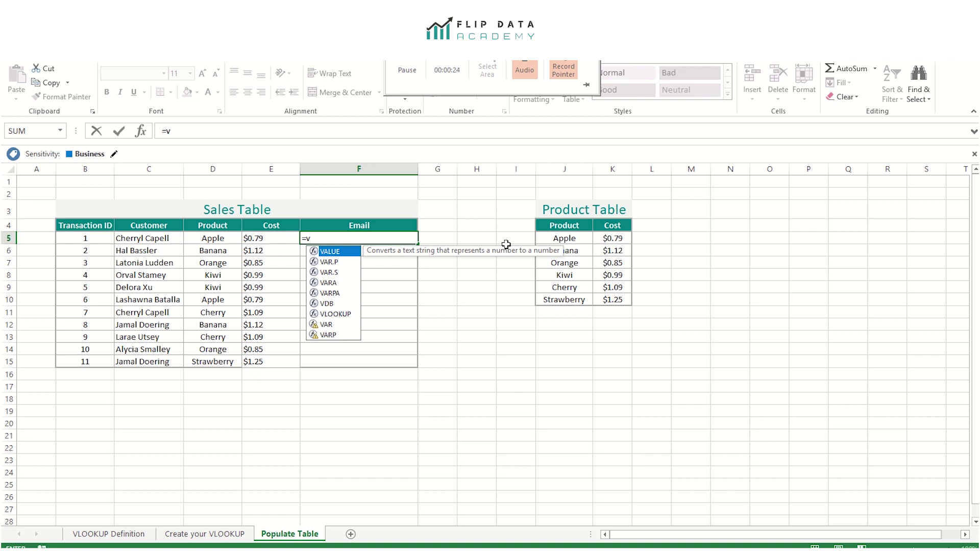
double_click(335, 314)
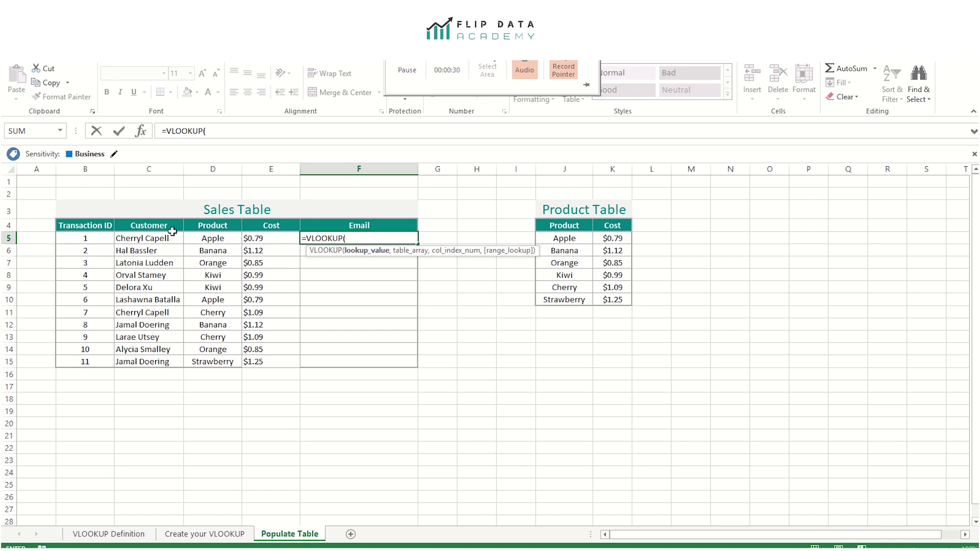
click(147, 240)
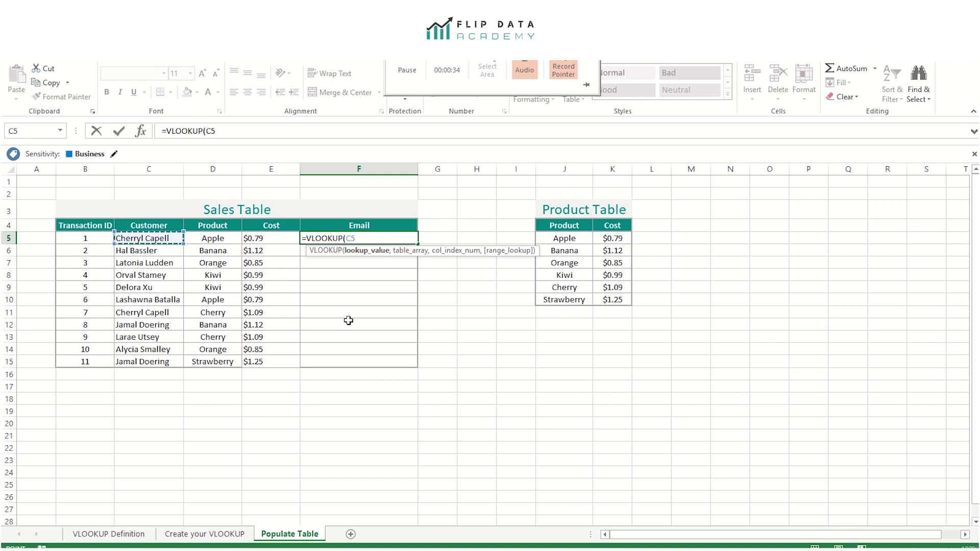
text(,)
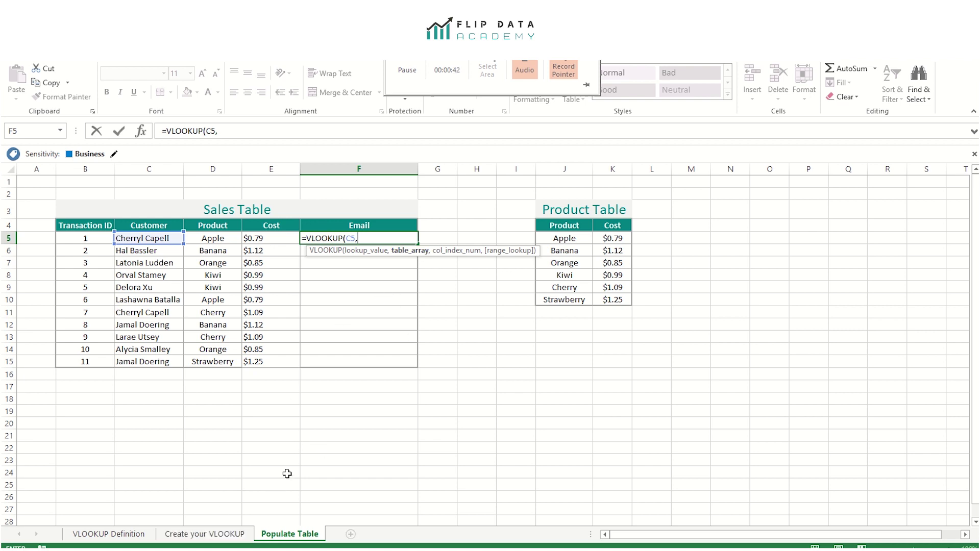
Step: Set the F5 formula's table array to the customer list B5:D24 on the Create your VLOOKUP sheet
click(203, 534)
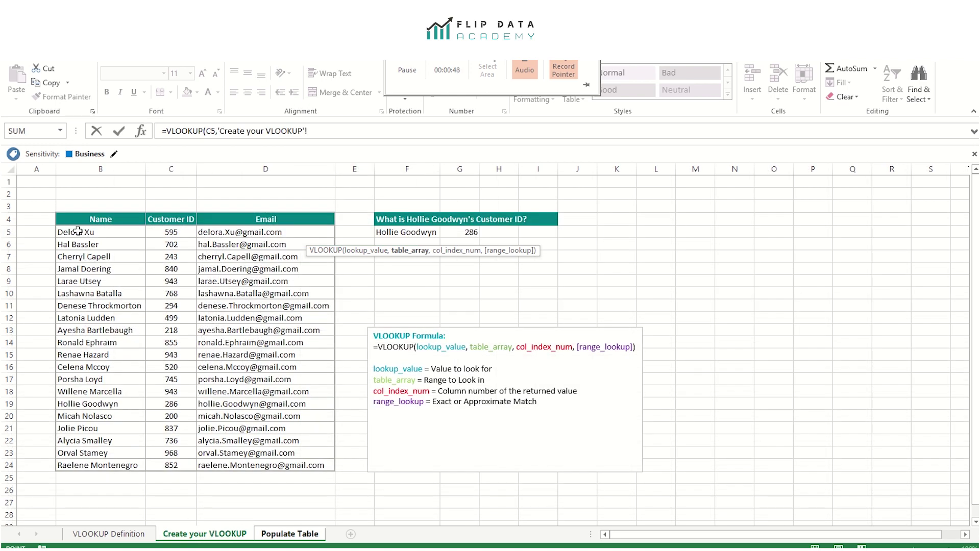
drag(77, 232, 306, 466)
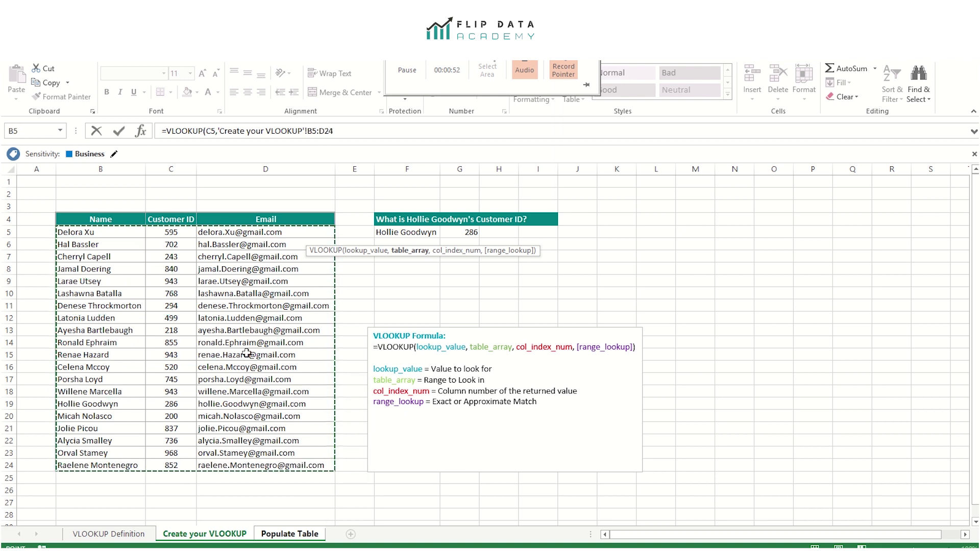
click(357, 130)
text(,)
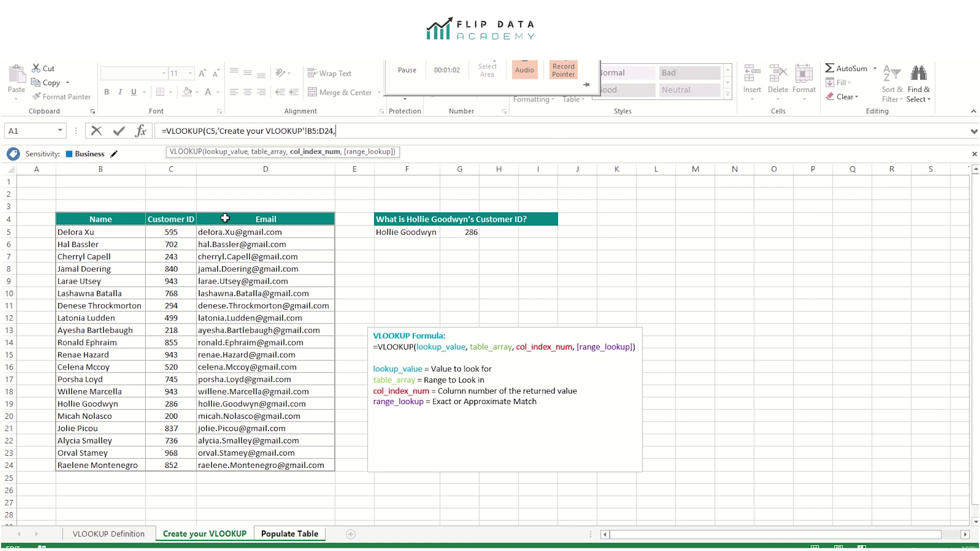
Step: Complete the F5 VLOOKUP arguments with column index 3 and FALSE for an exact match, and close the parenthesis
text(3,)
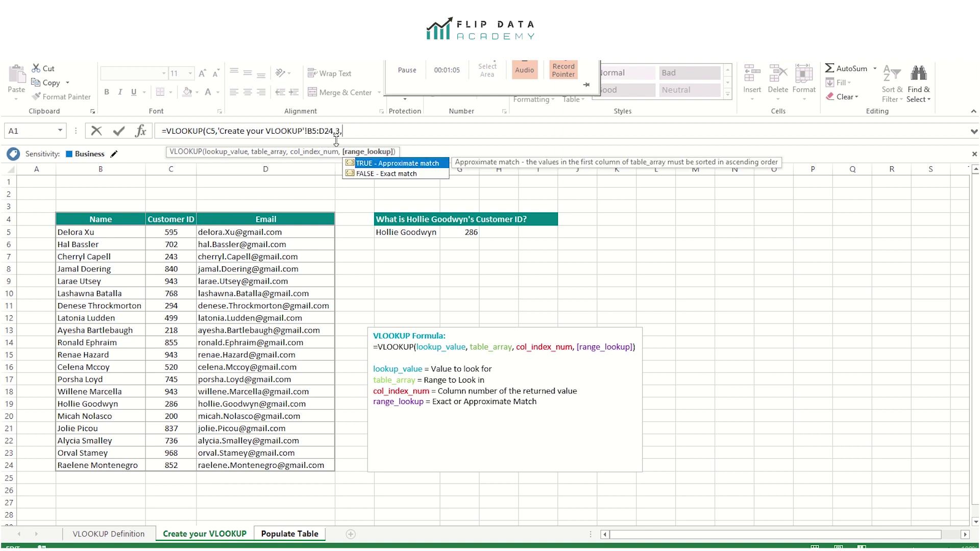
double_click(391, 174)
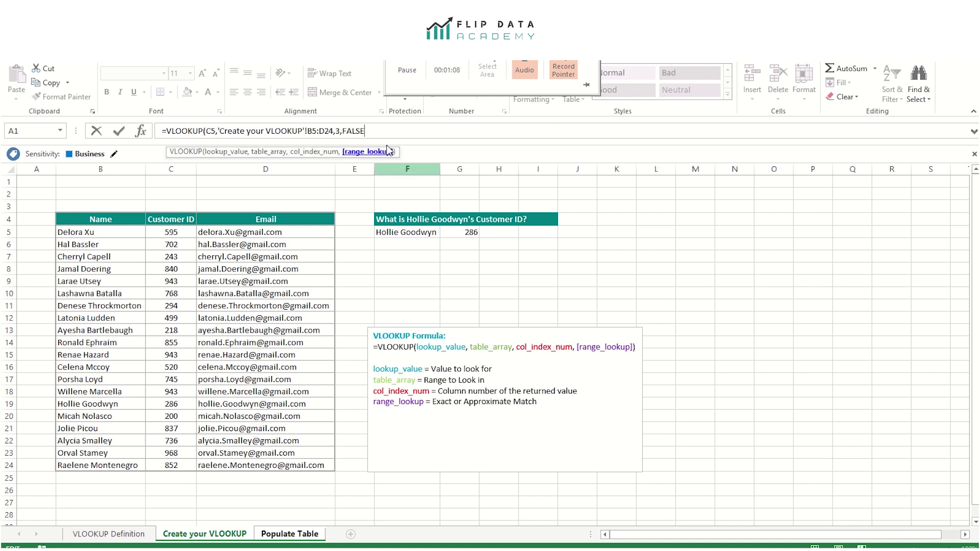
text(O)
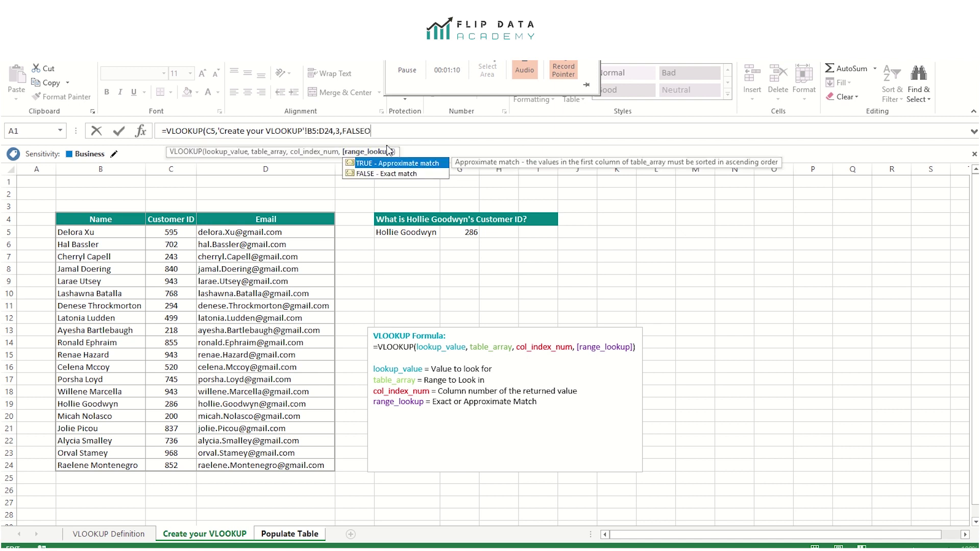
key(BackSpace)
text())
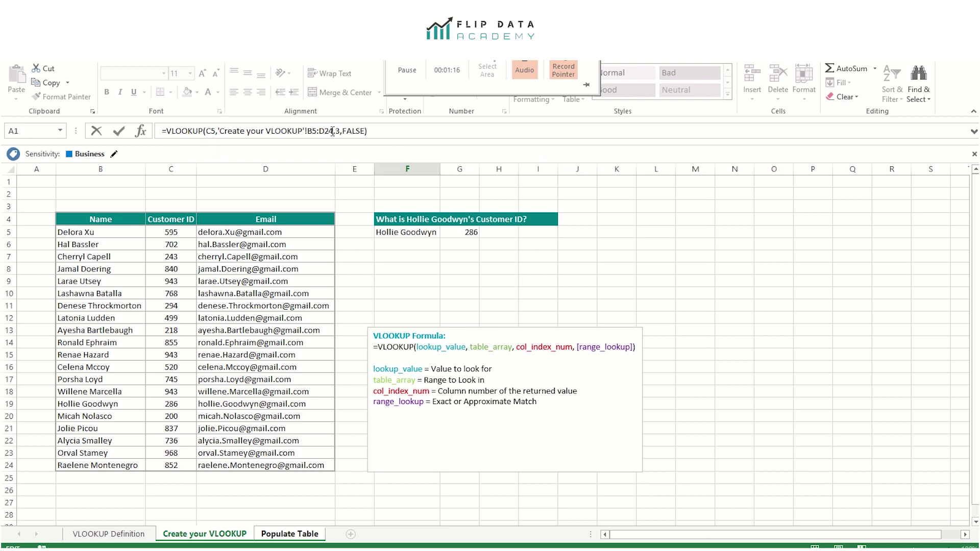
Step: Make the customer list range in the F5 formula absolute as $B$5:$D$24 and enter the formula
drag(332, 131, 220, 134)
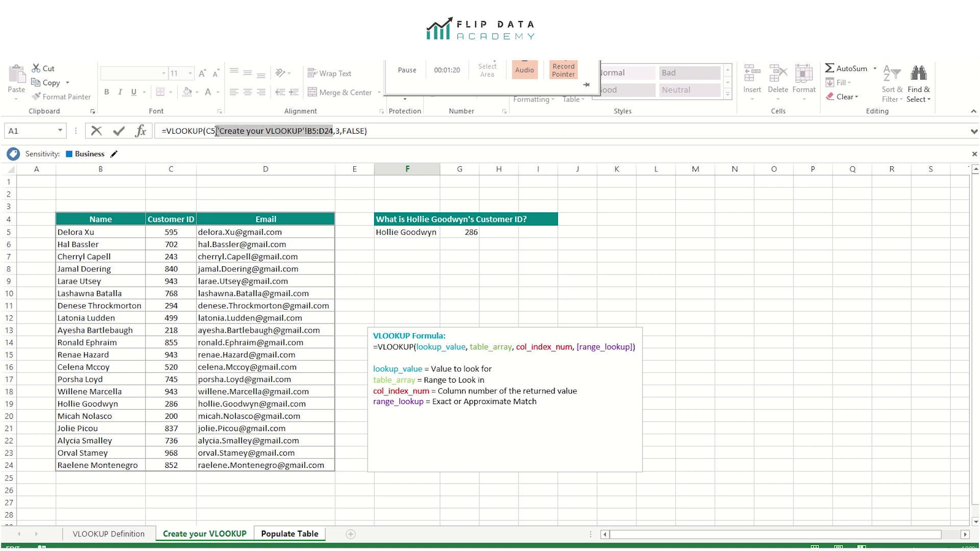
click(225, 130)
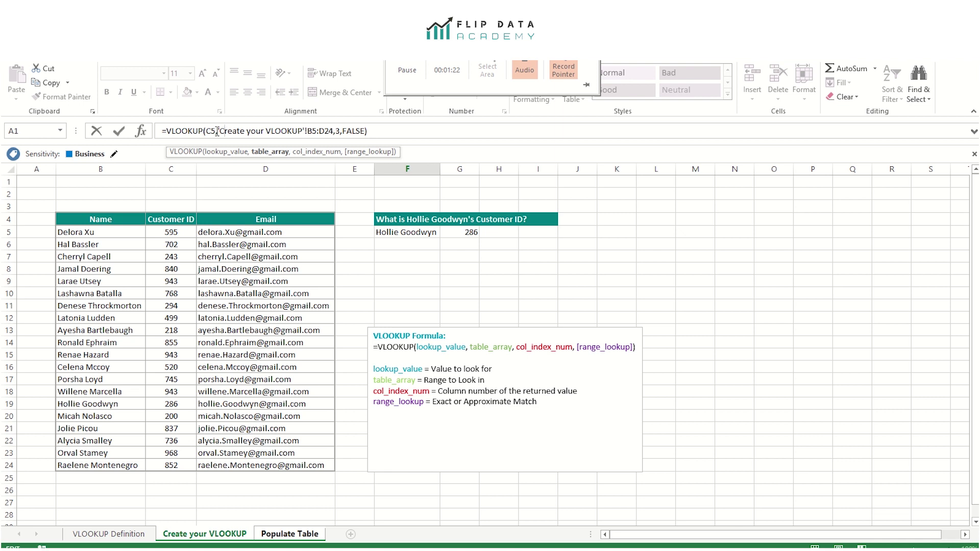
drag(218, 131, 327, 129)
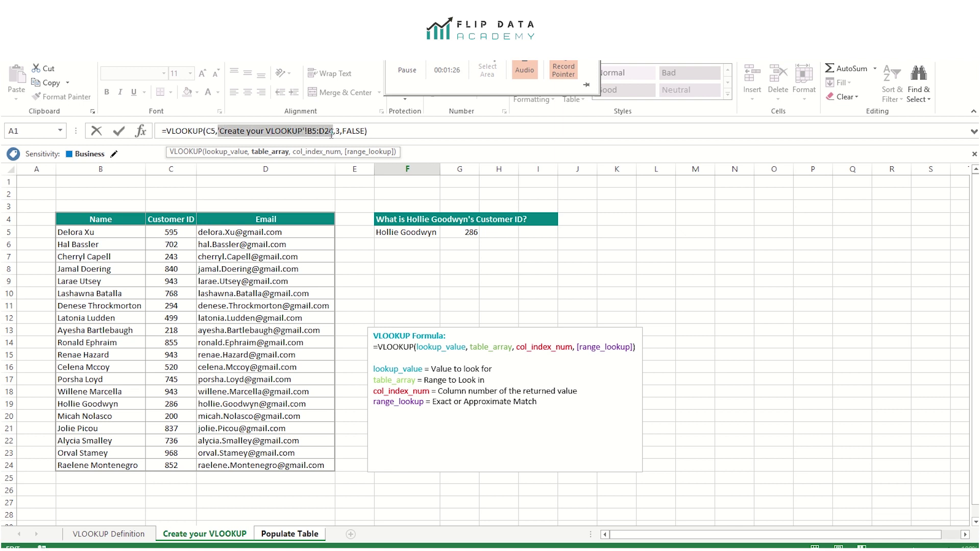
key(F4)
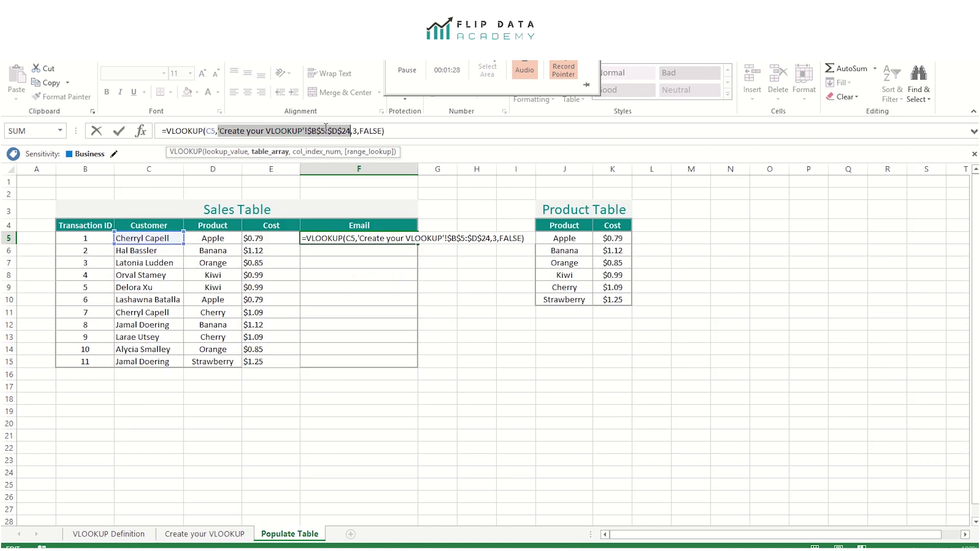
click(400, 133)
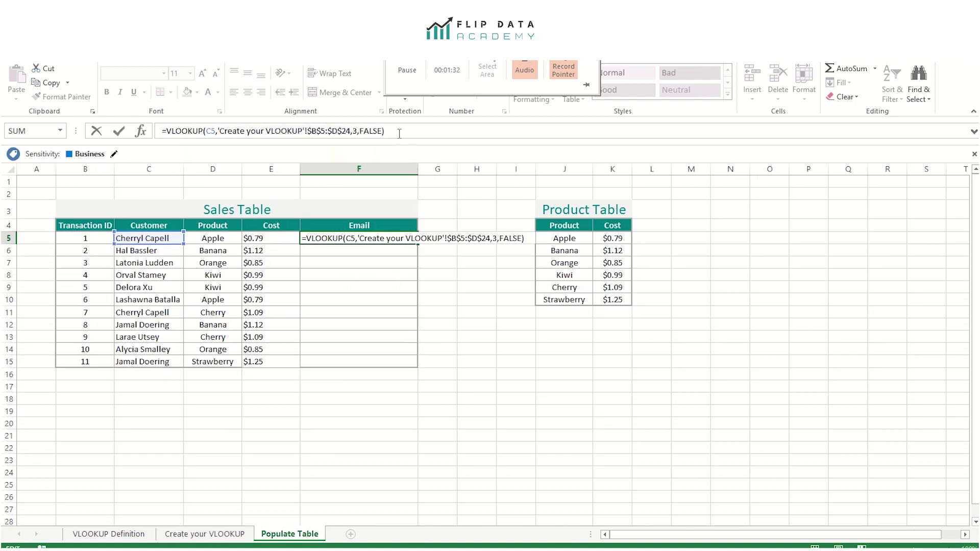
key(Return)
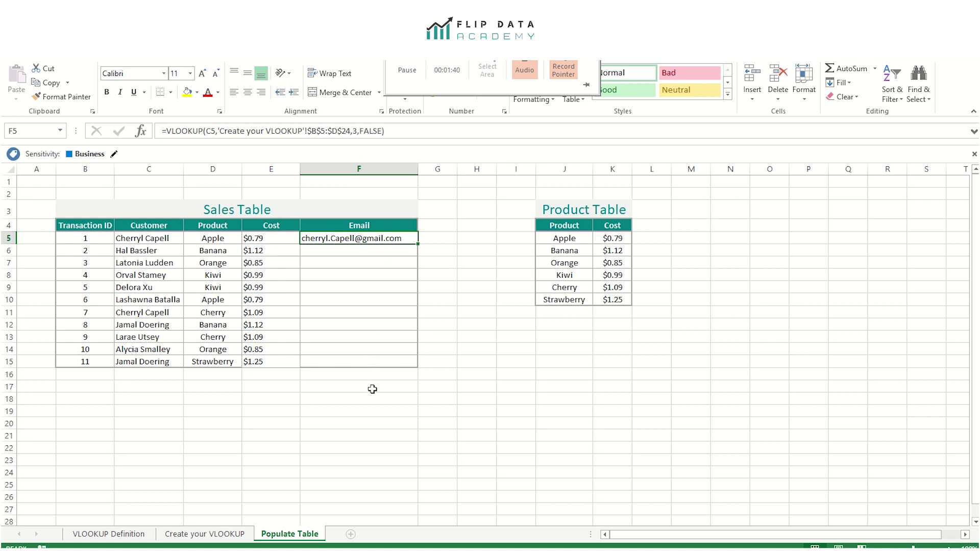
Step: Fill the F5 formula down the Email column to F15
double_click(417, 245)
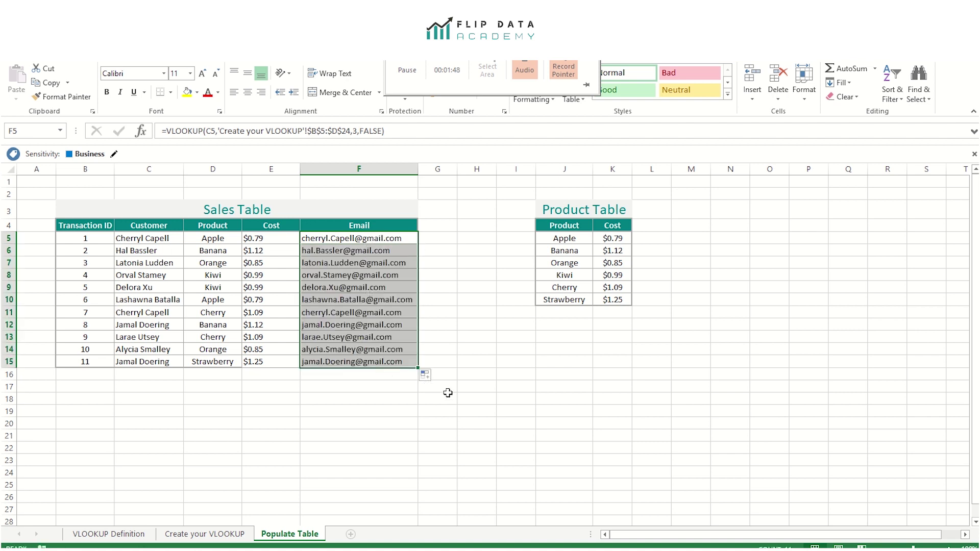
click(421, 423)
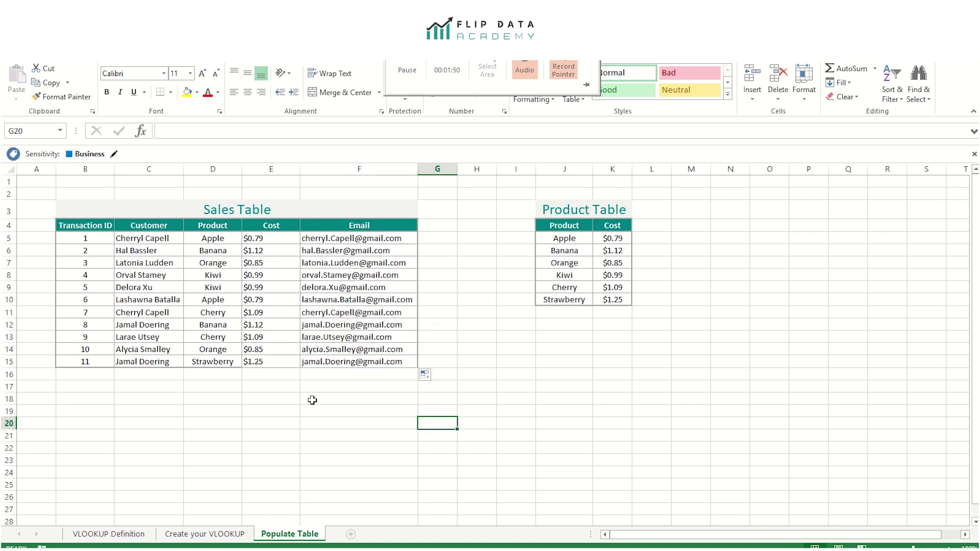